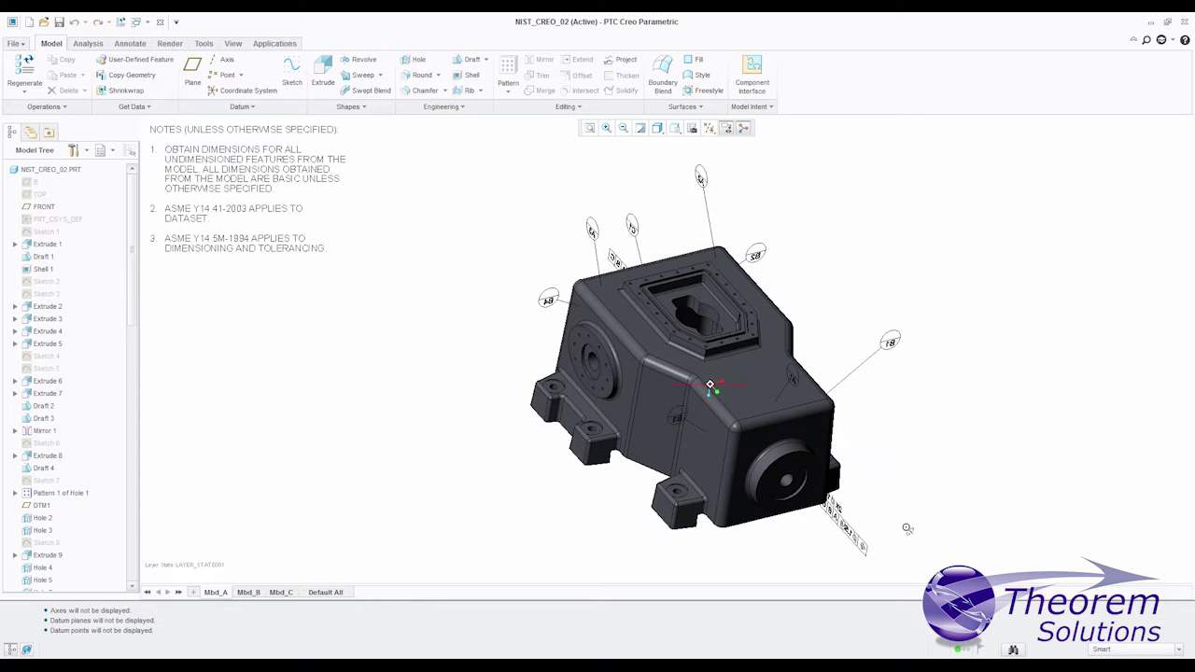
Step: Switch NIST_CREO_02 through Mbd_B to the Mbd_C annotation set and spin it to view the back
left_click(249, 592)
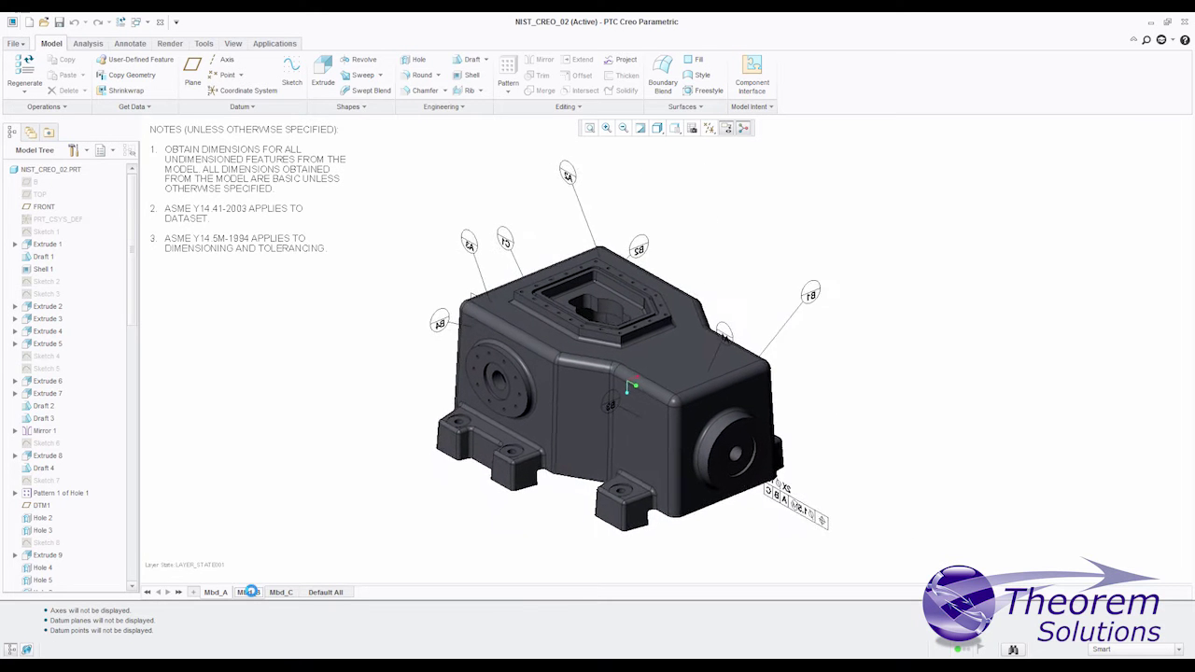
left_click(286, 594)
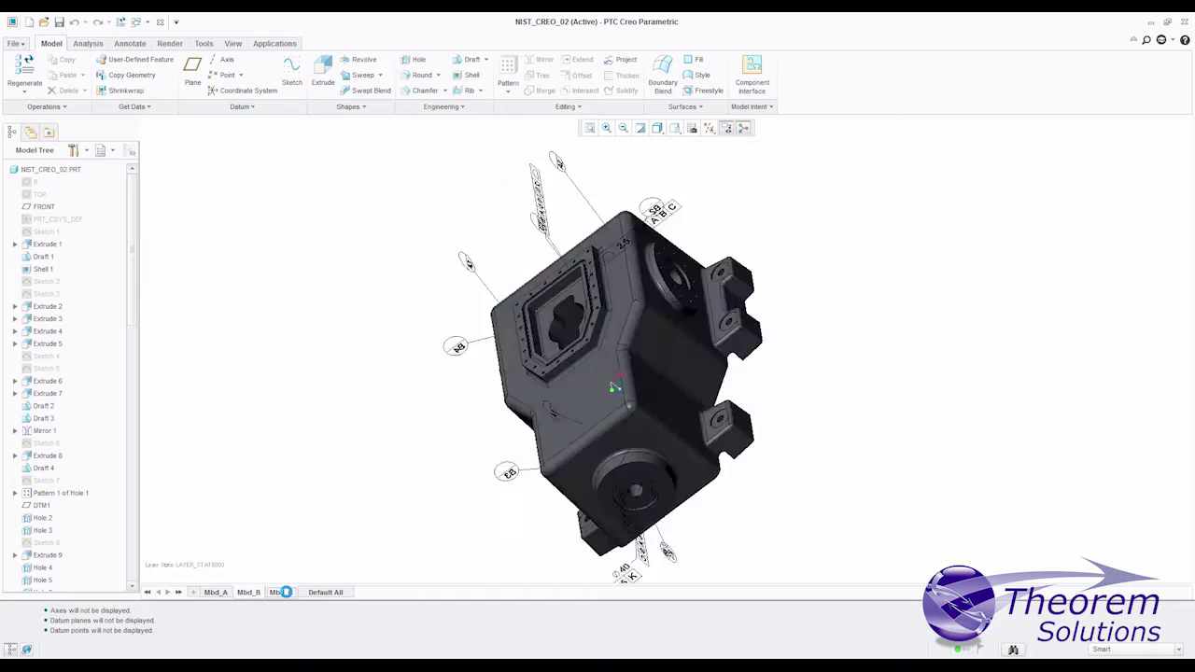
mouse_move(895, 420)
middle_mouse_down()
mouse_move(632, 441)
mouse_move(722, 459)
middle_mouse_up()
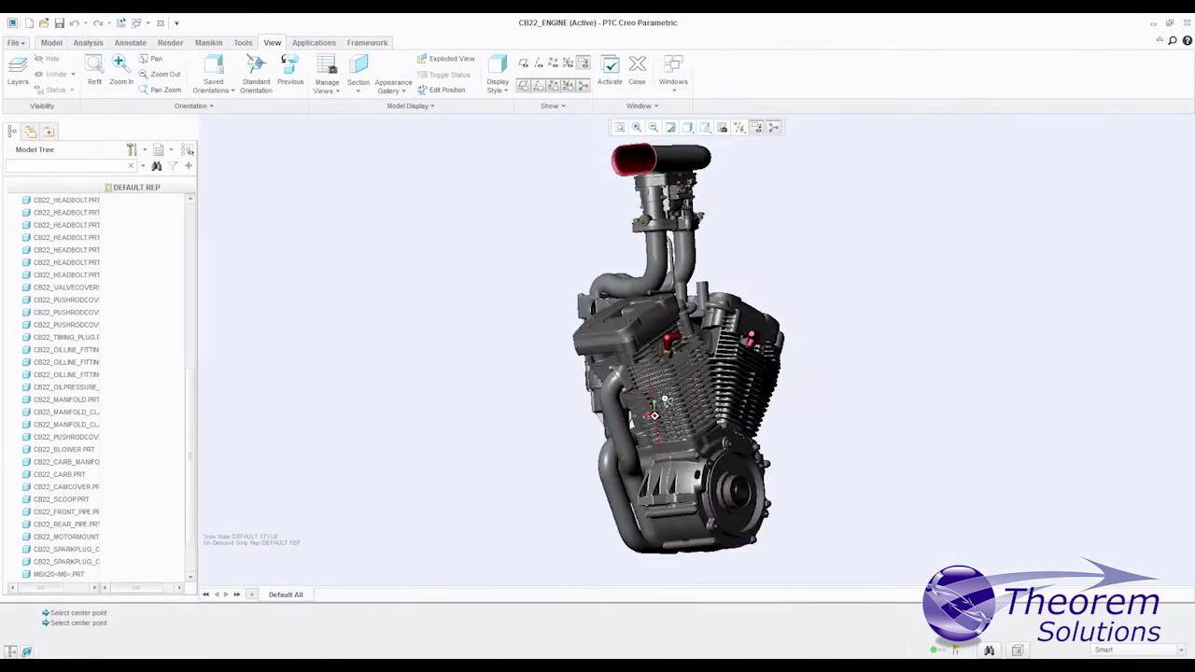
Step: Rotate the CB22 engine and hide its valve cover part from the Model Tree
middle_click_drag(666, 399, 472, 494)
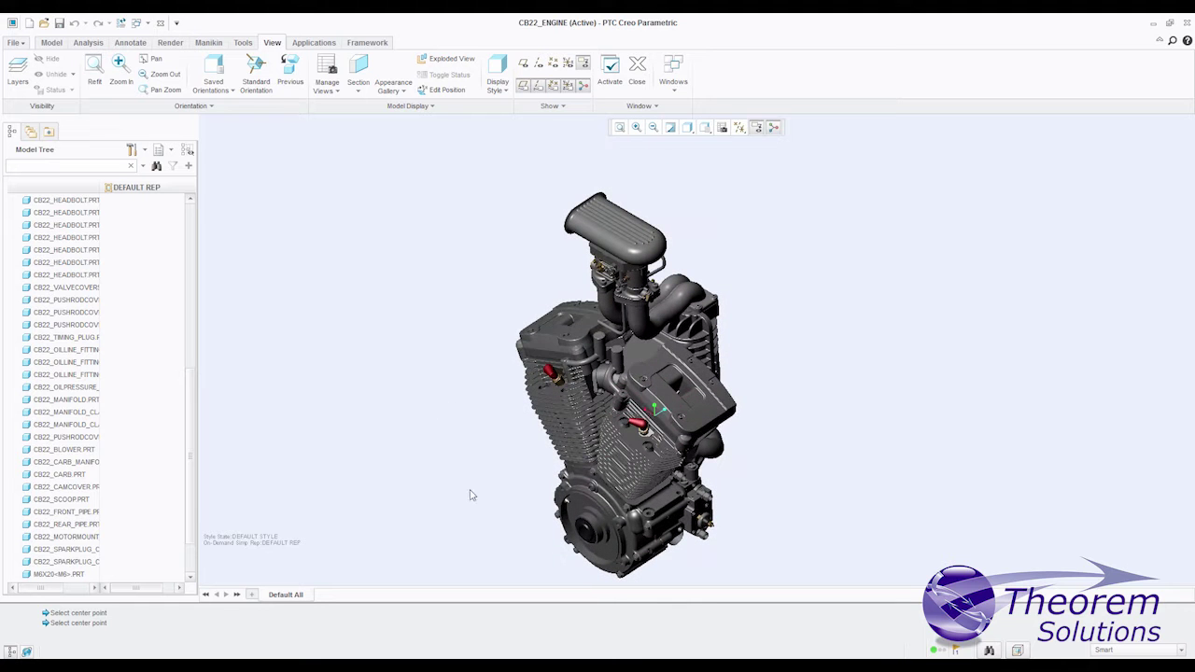
left_click(561, 336)
right_click(62, 295)
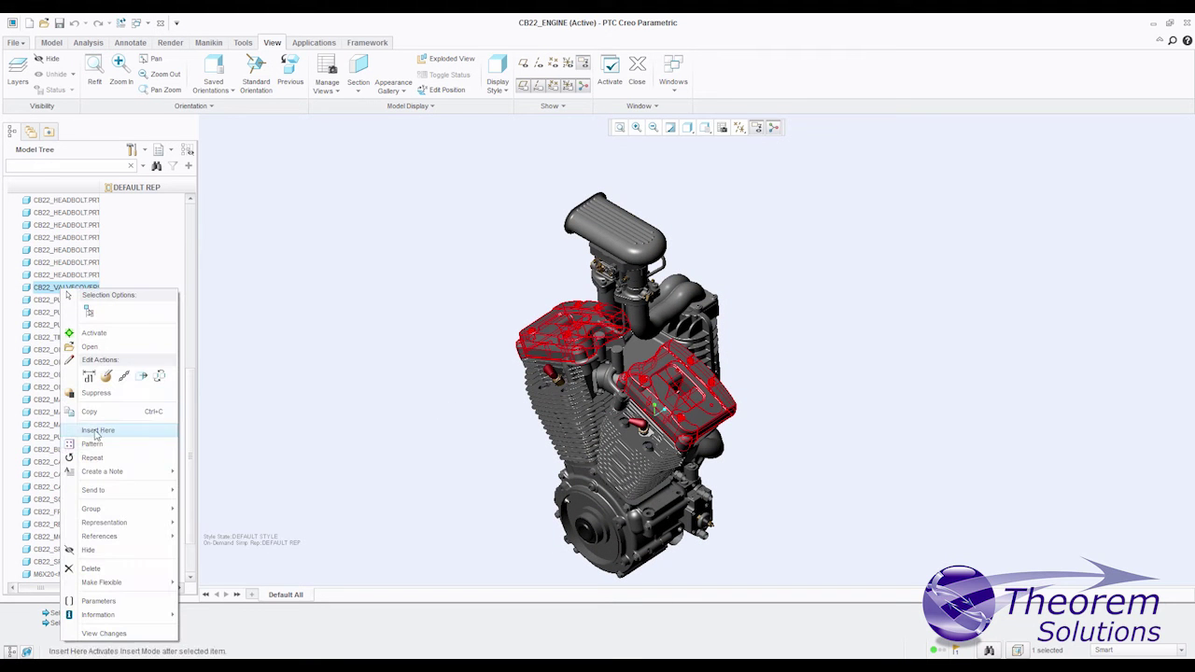
left_click(88, 554)
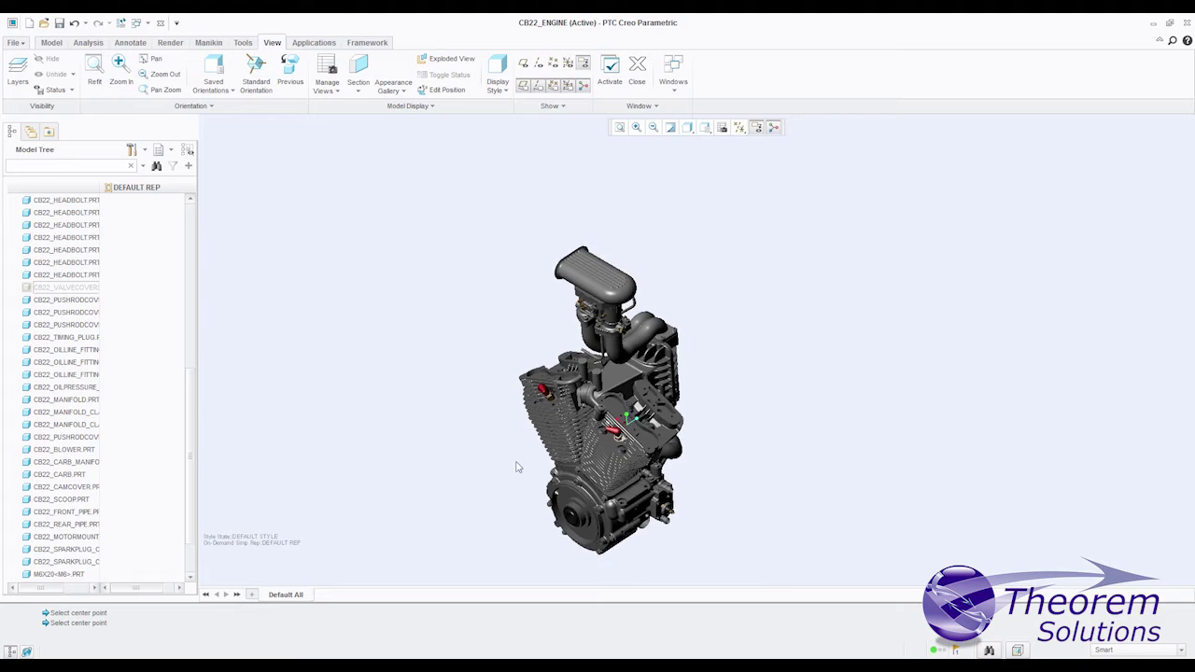
Step: Zoom in and bring up the CB22_FORK assembly, orbiting it to inspect
scroll(518, 467, "down", 3)
left_click(695, 303)
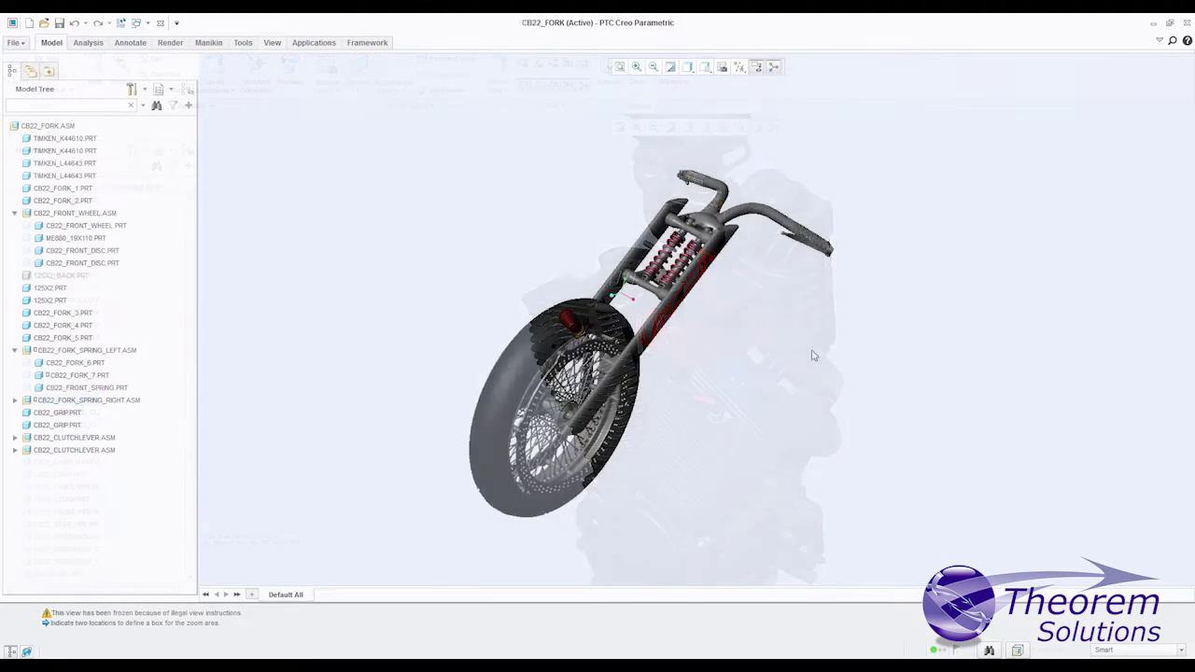
mouse_move(813, 356)
middle_mouse_down()
mouse_move(395, 368)
mouse_move(824, 357)
middle_mouse_up()
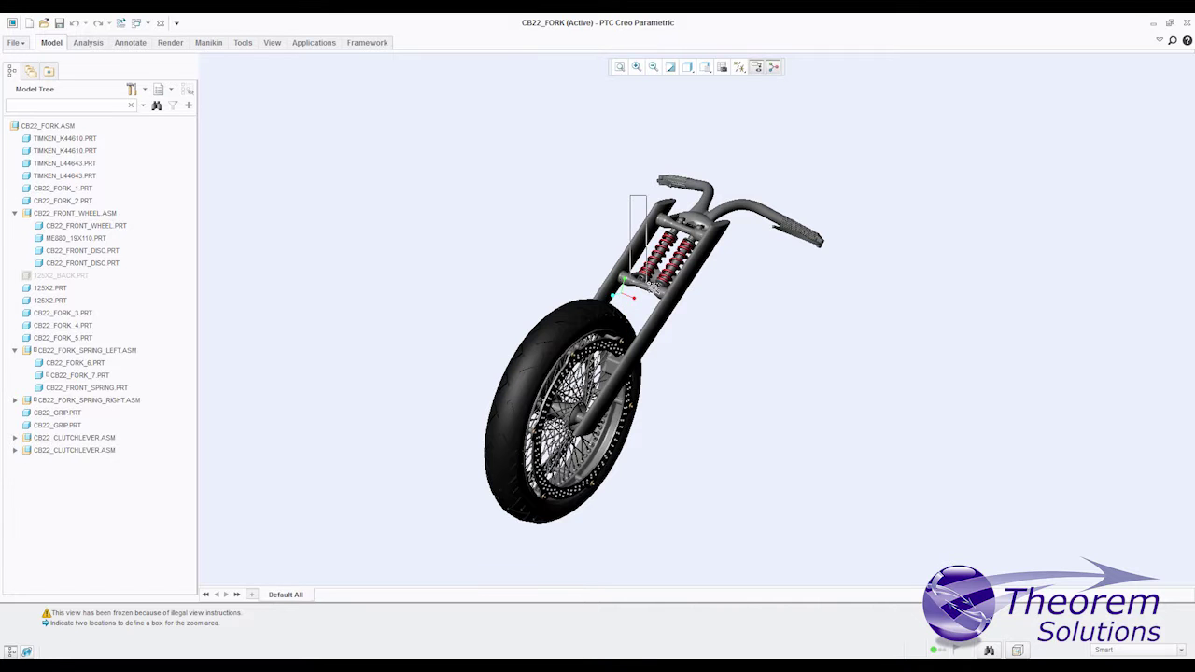
Step: Zoom in on the fork springs, then switch to CB22_FORK_SPRING_LEFT and rotate it diagonally
left_click(720, 307)
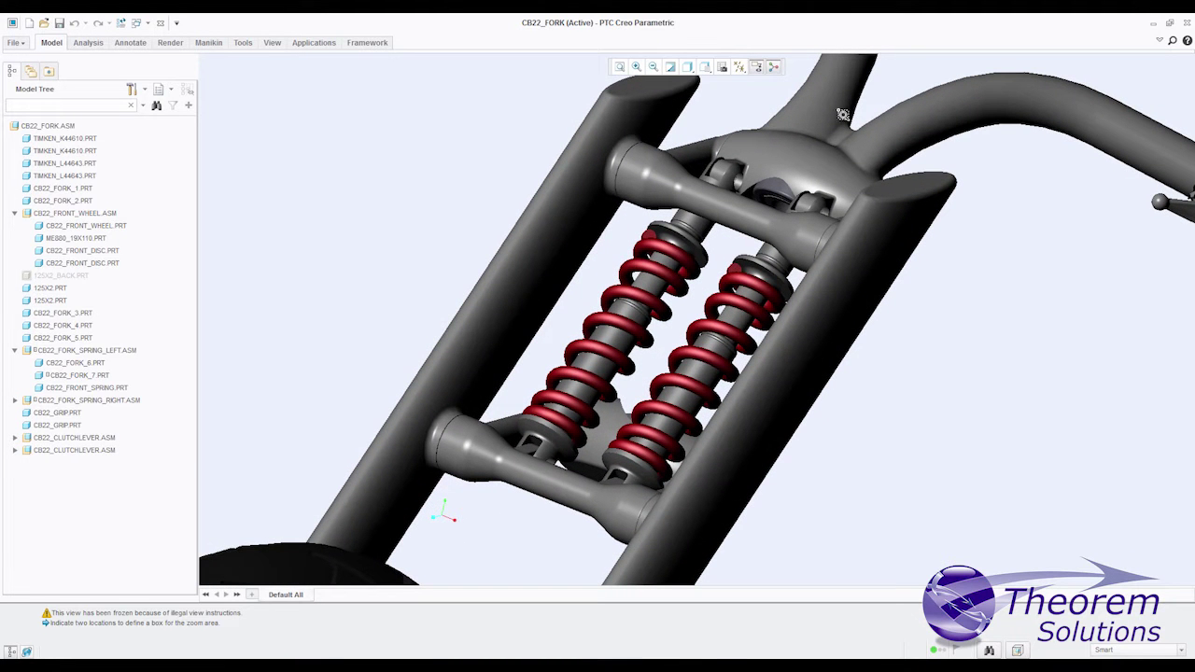
mouse_move(583, 659)
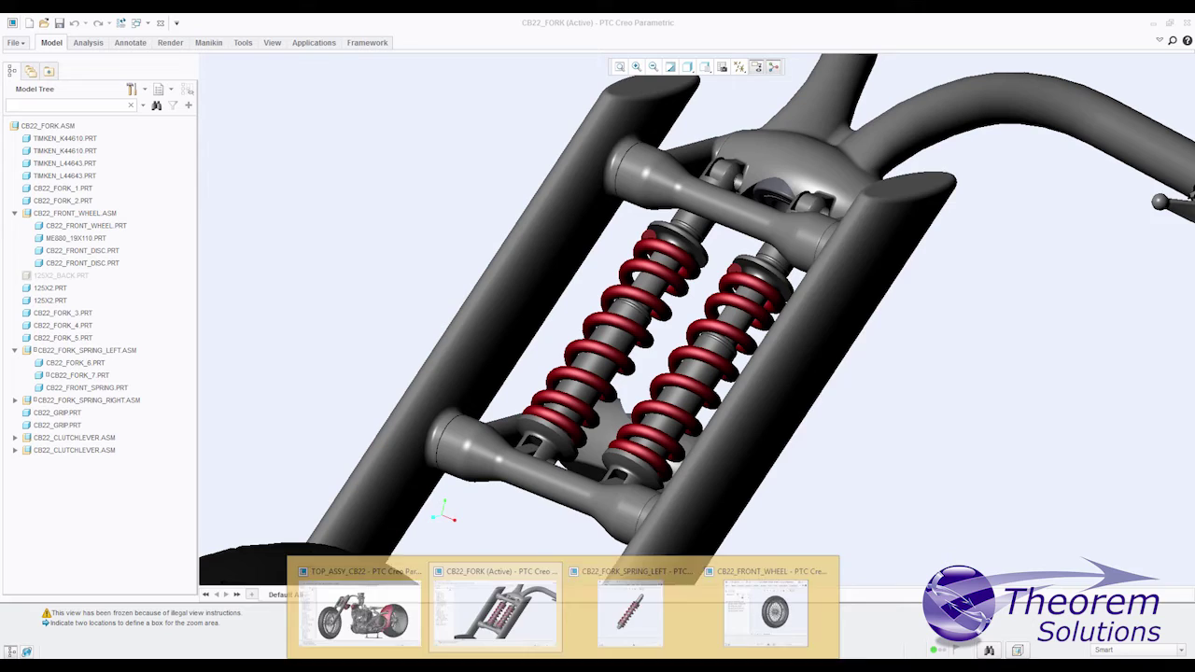
left_click(635, 602)
middle_click_drag(936, 389, 1022, 406)
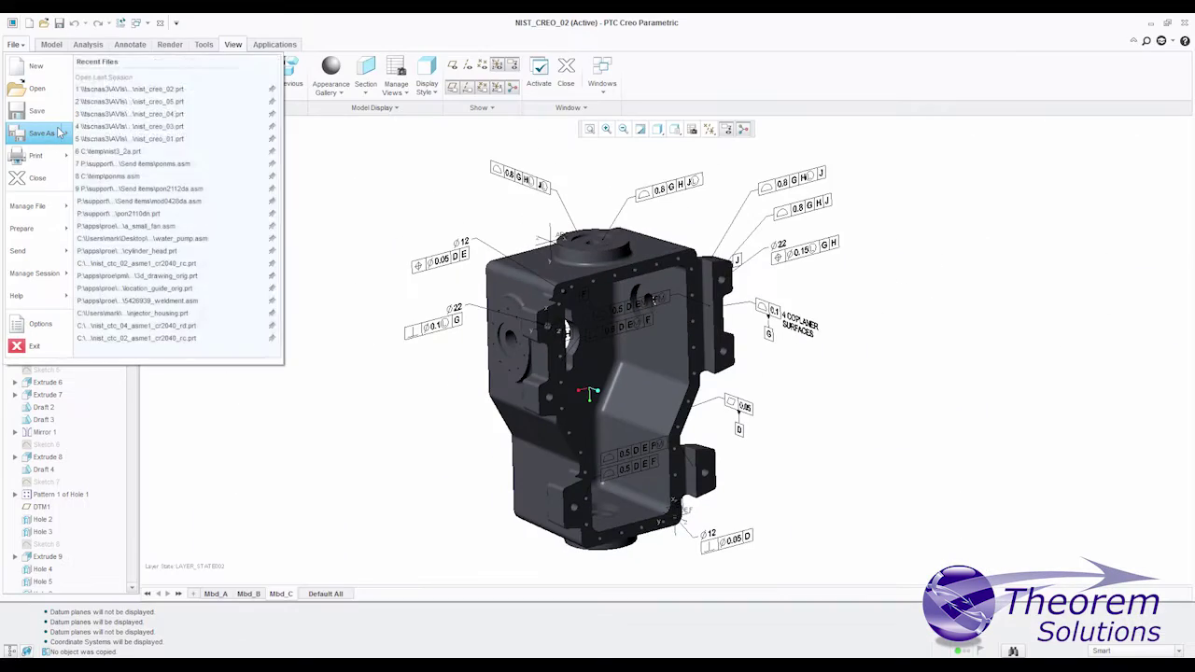
Step: Save a copy of the gearbox part as Theorem Publish 3D (*.pdf) nist_creo_02.pdf
mouse_move(59, 133)
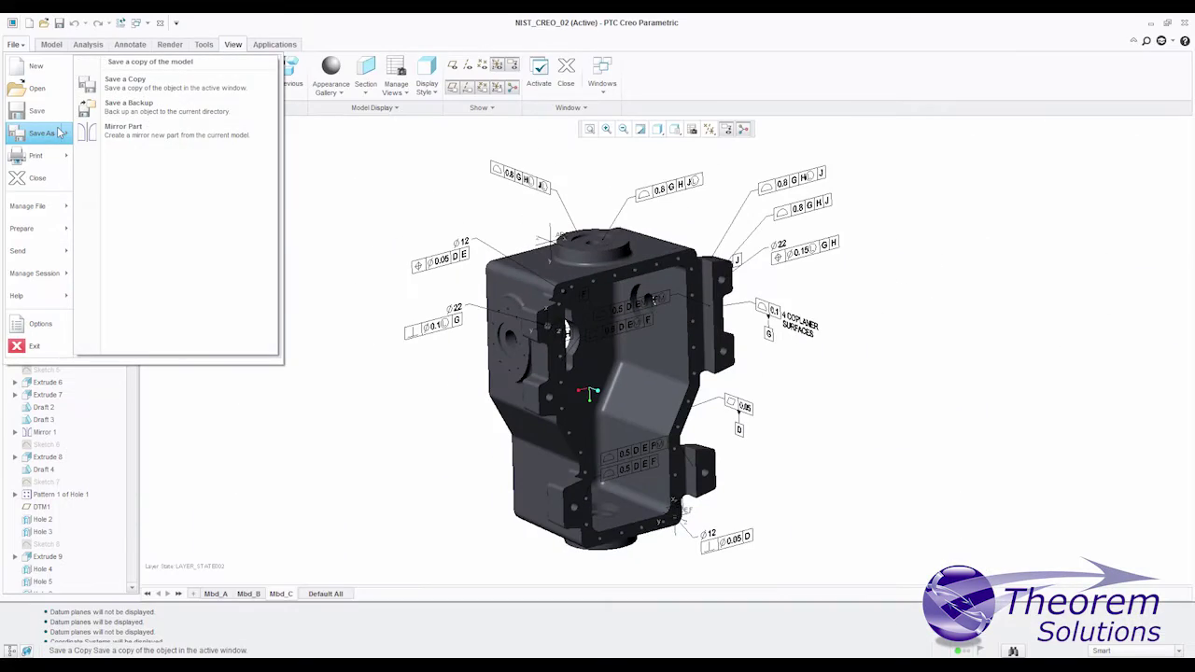
left_click(125, 82)
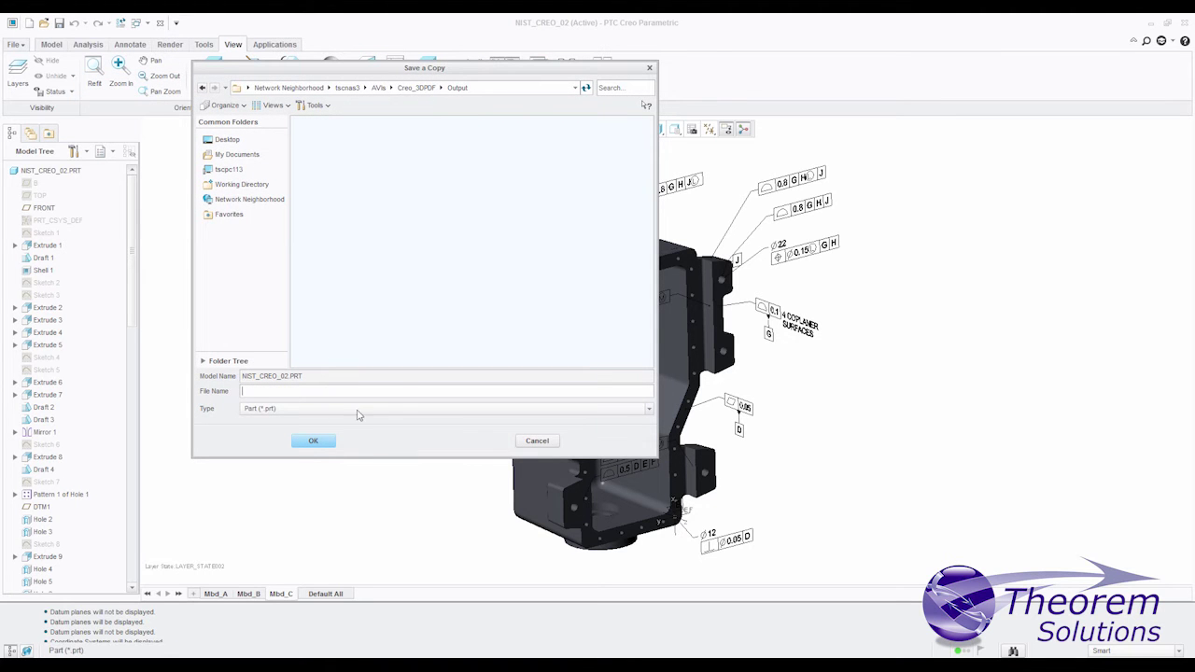
left_click(649, 412)
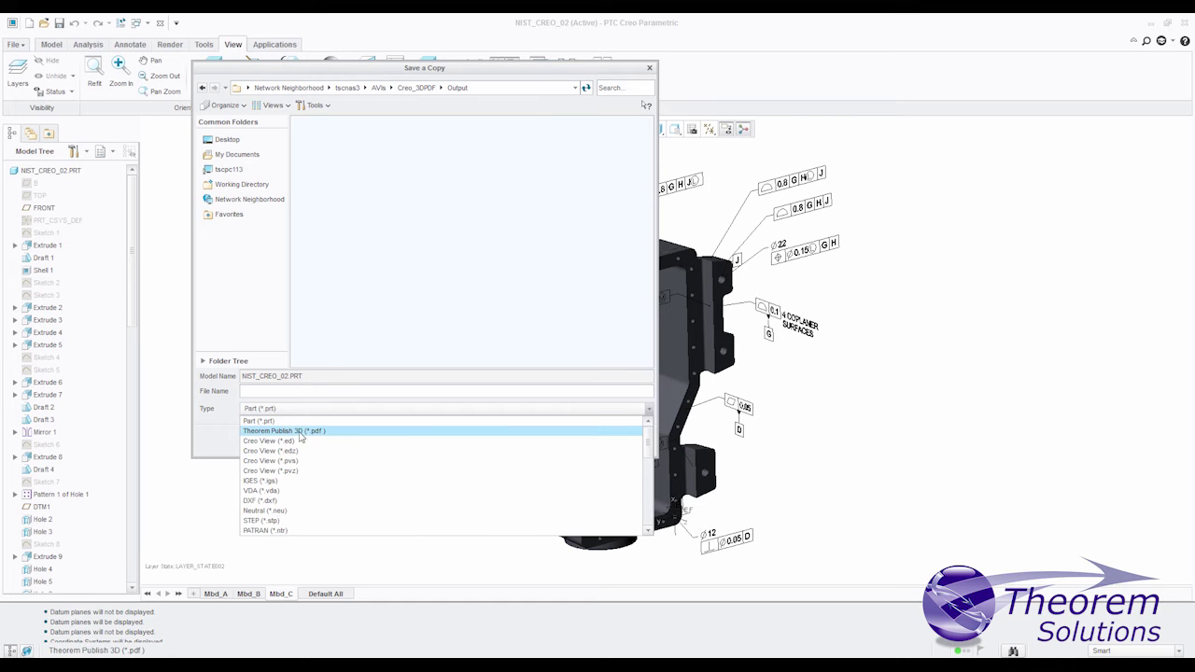
left_click(301, 432)
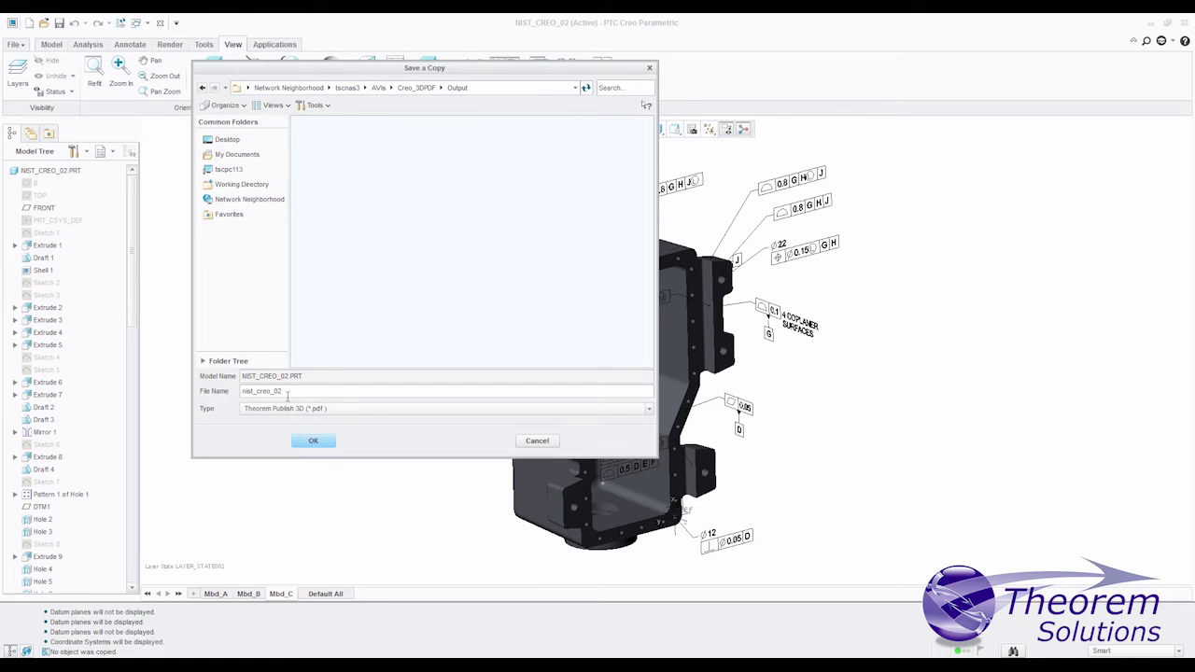
left_click(314, 441)
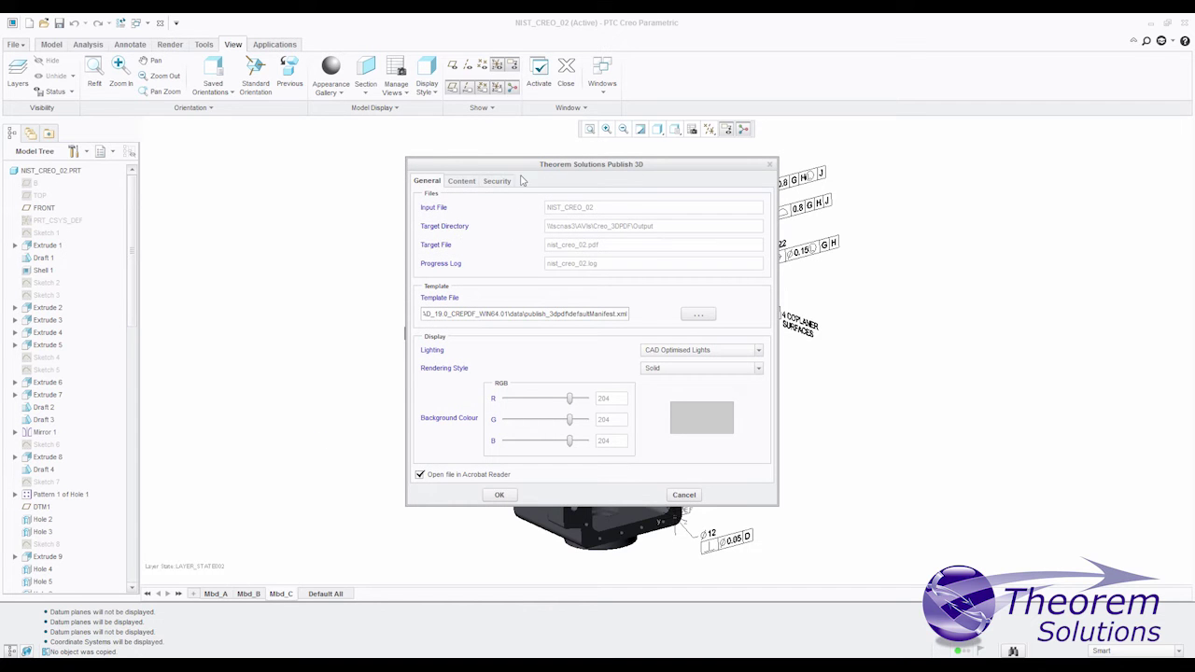
left_click_drag(525, 169, 421, 165)
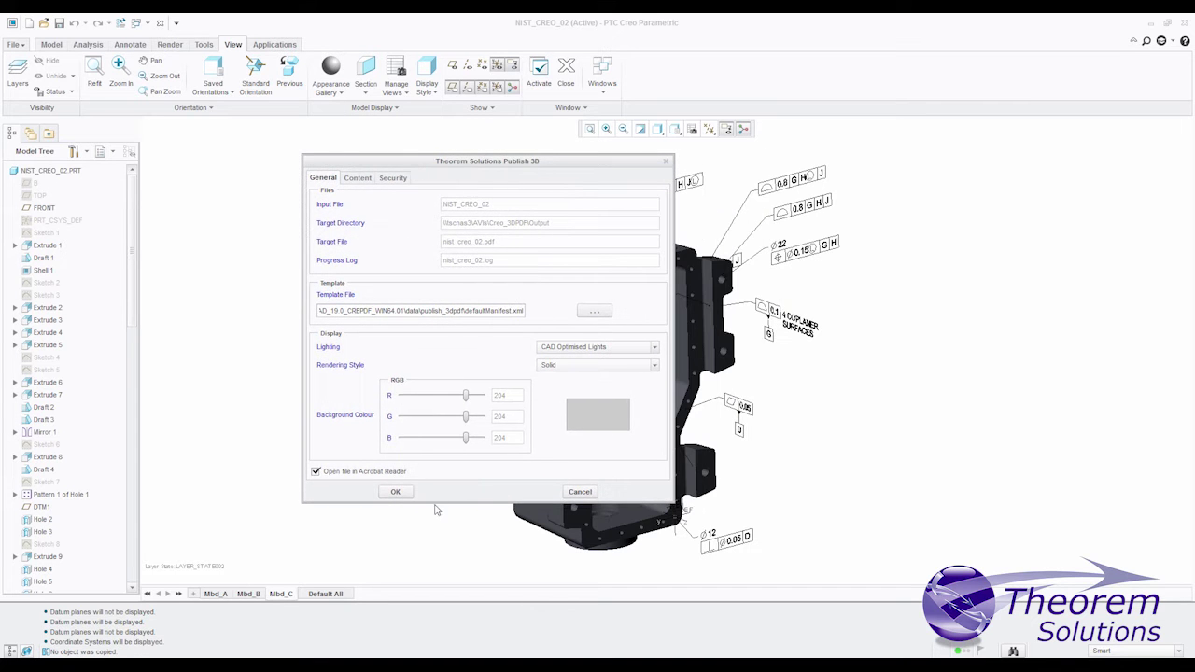
Step: Run the 3D PDF publish and rotate the 3D gearbox in the ECR PDF
left_click(395, 491)
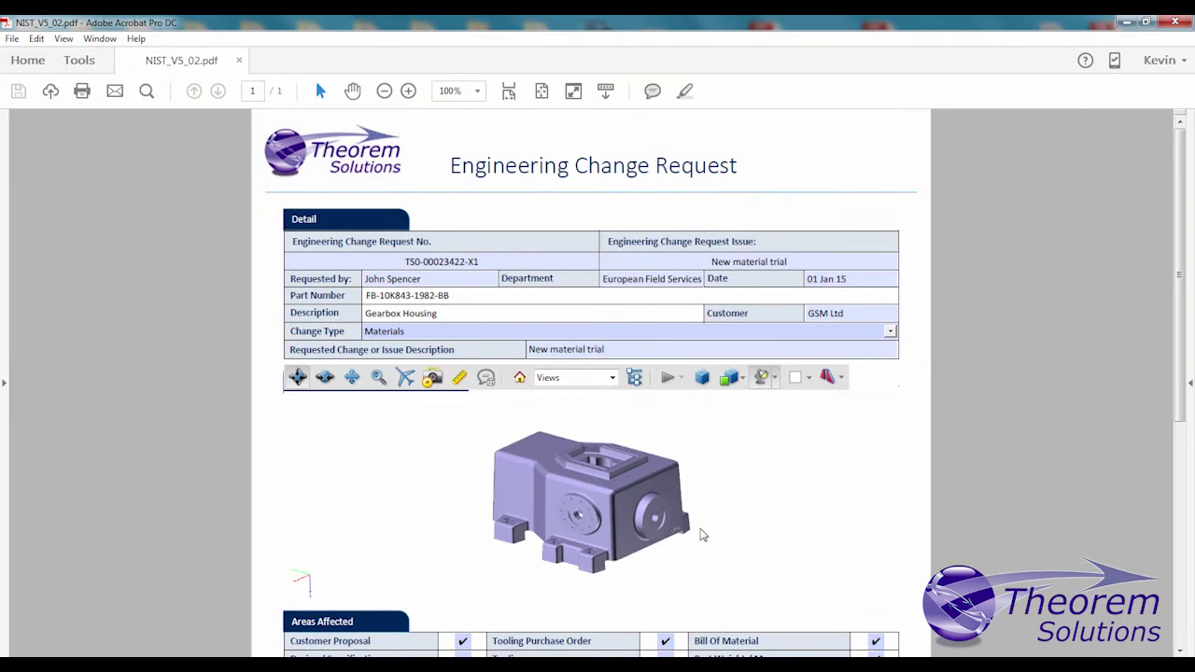
left_click_drag(703, 536, 498, 531)
left_click_drag(653, 481, 612, 504)
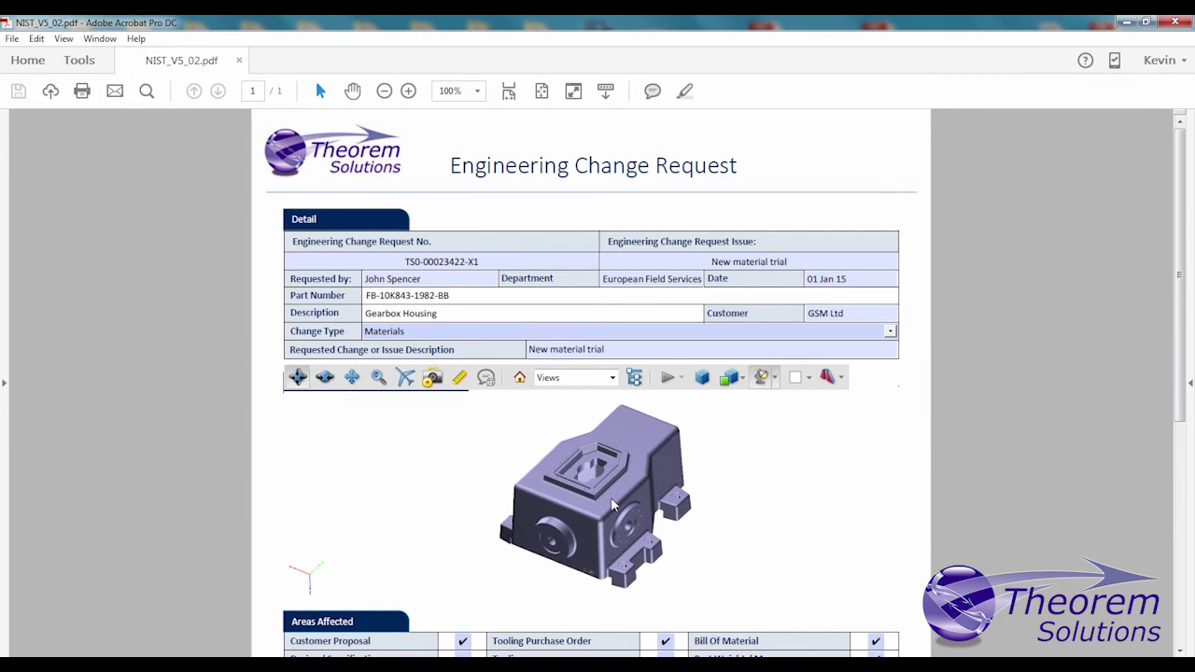
left_click_drag(682, 437, 574, 560)
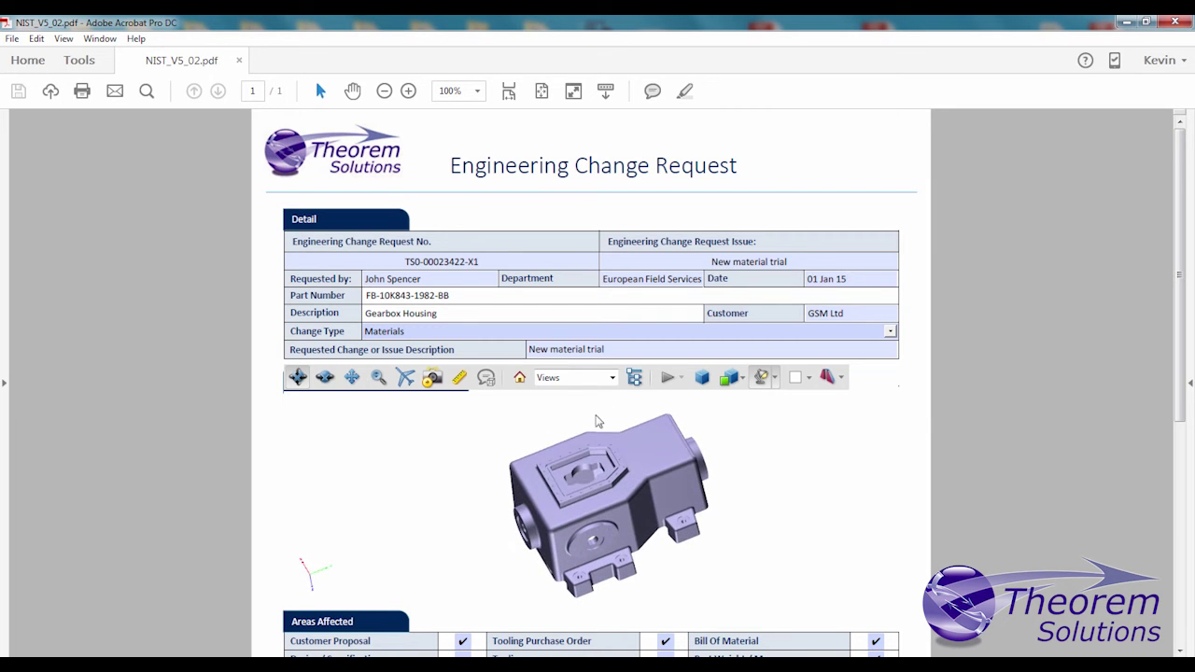
Step: Show the ALL_PMI saved view and turn the gearbox to see its other side
left_click(613, 377)
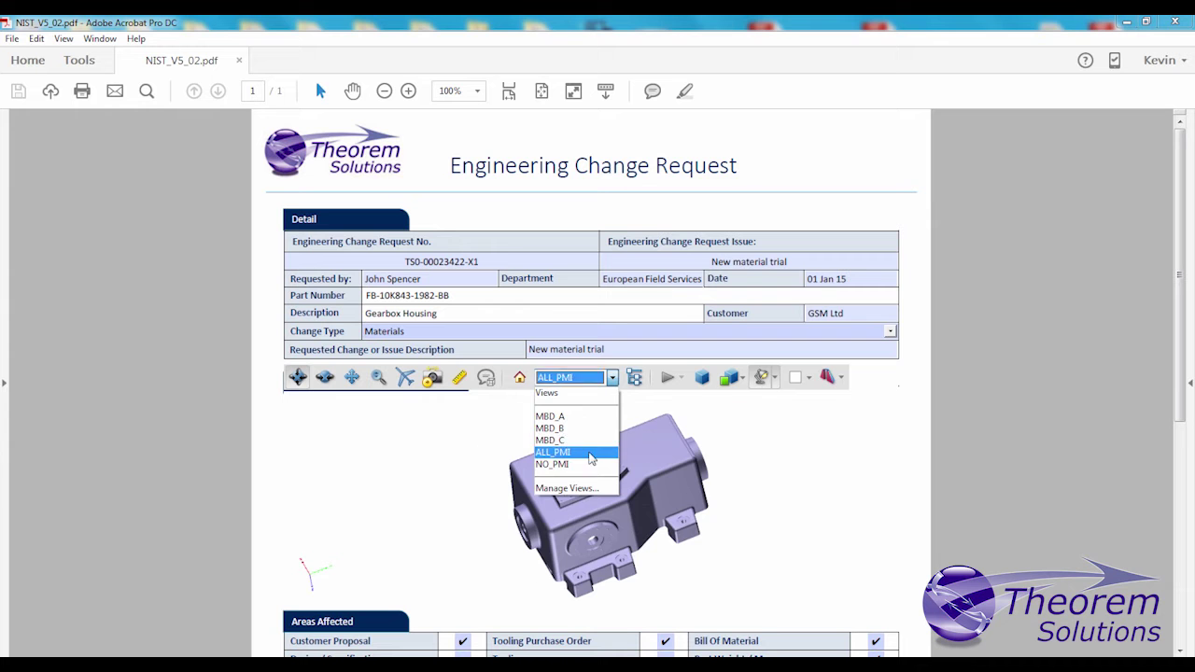
left_click(590, 454)
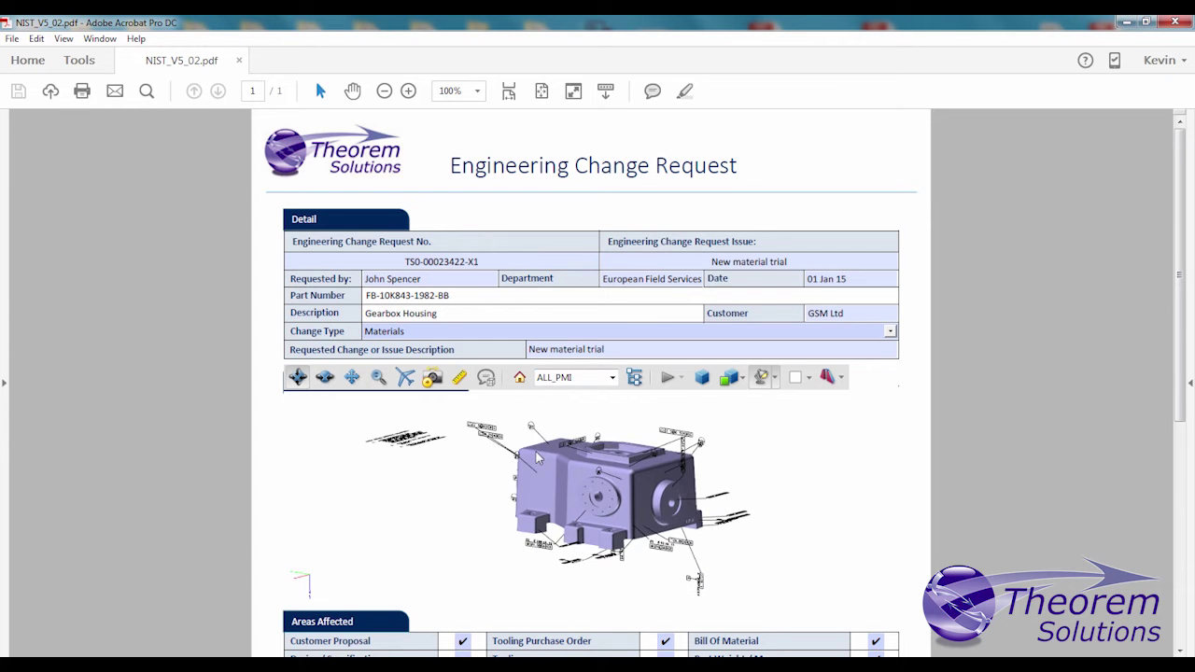
mouse_move(533, 464)
left_mouse_down()
mouse_move(667, 502)
mouse_move(570, 499)
mouse_move(593, 537)
left_mouse_up()
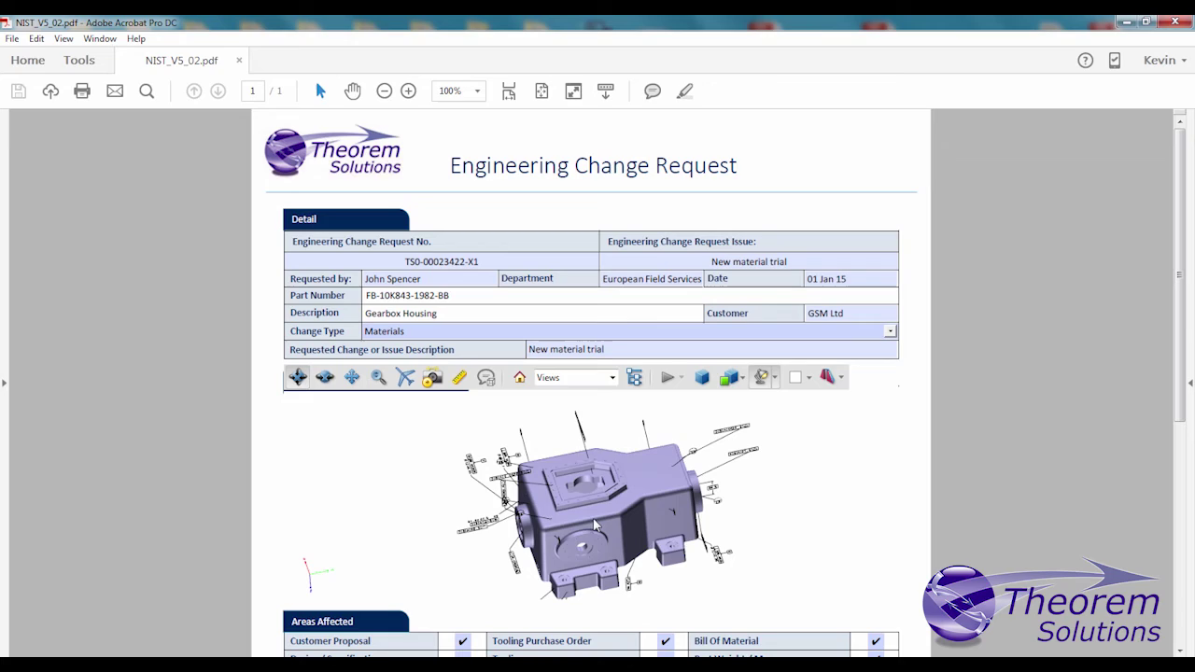
left_click(612, 378)
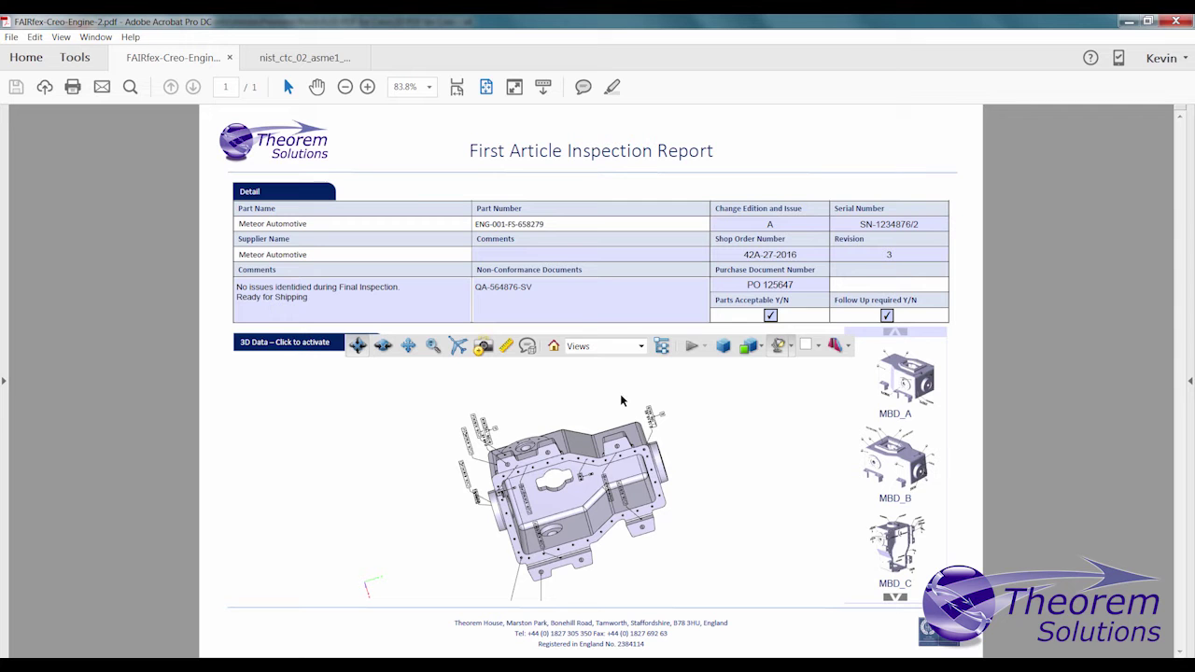
Step: Render the engine model in Transparent mode and rotate it
left_click(761, 348)
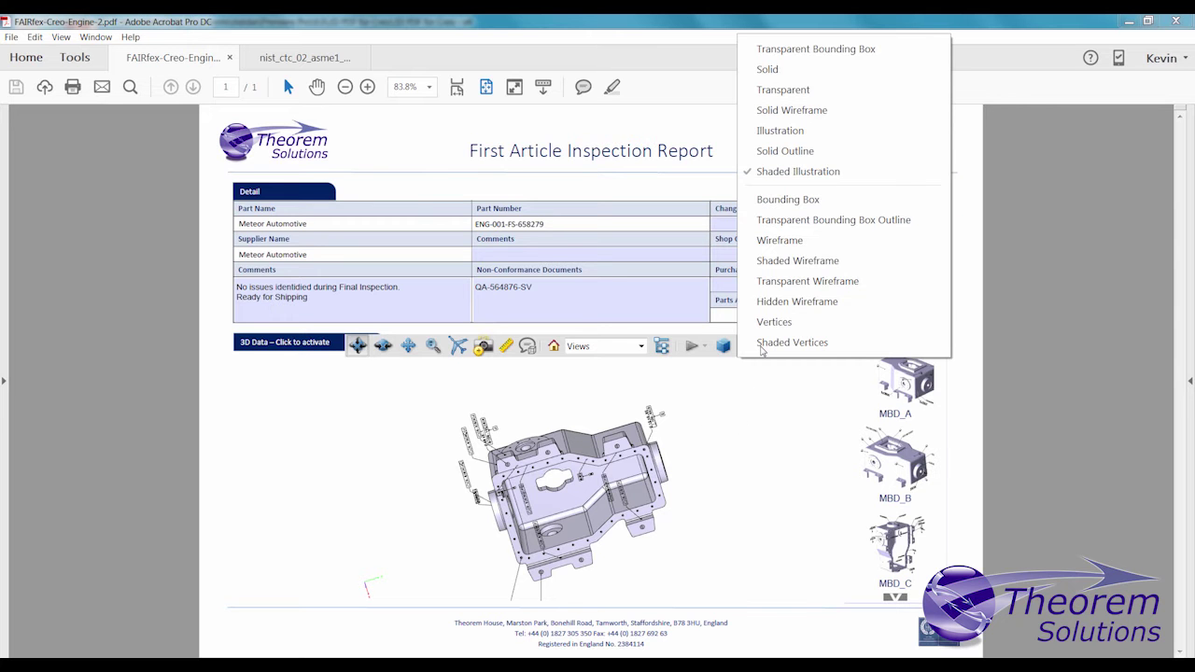
left_click(799, 91)
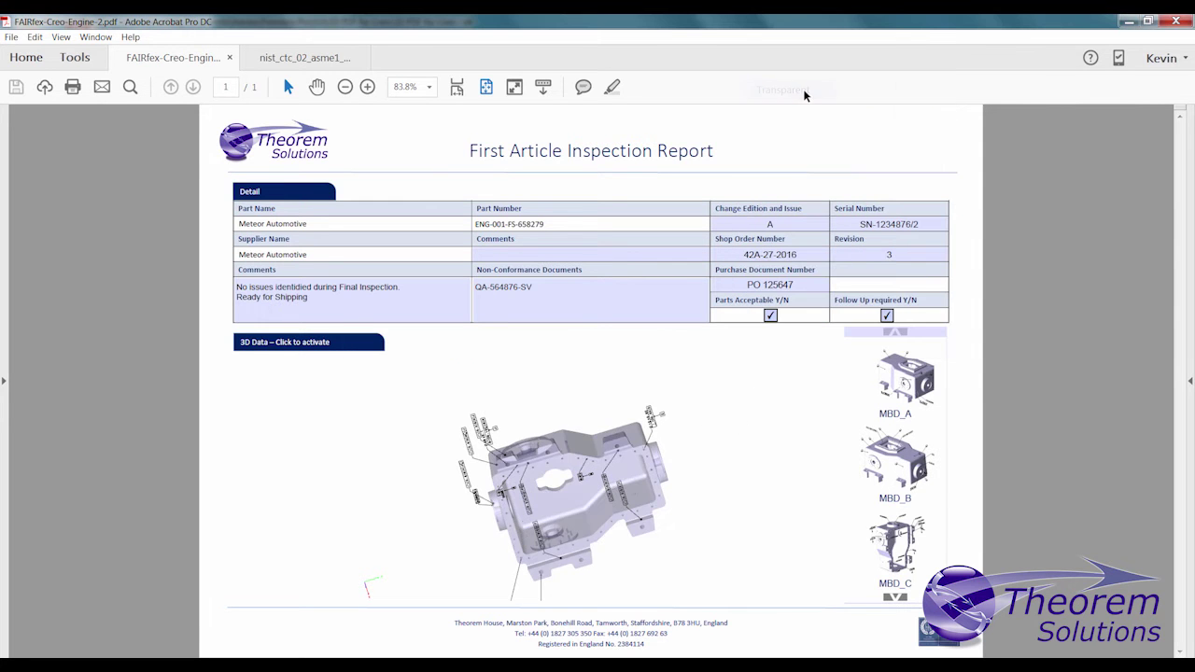
left_click_drag(658, 466, 452, 455)
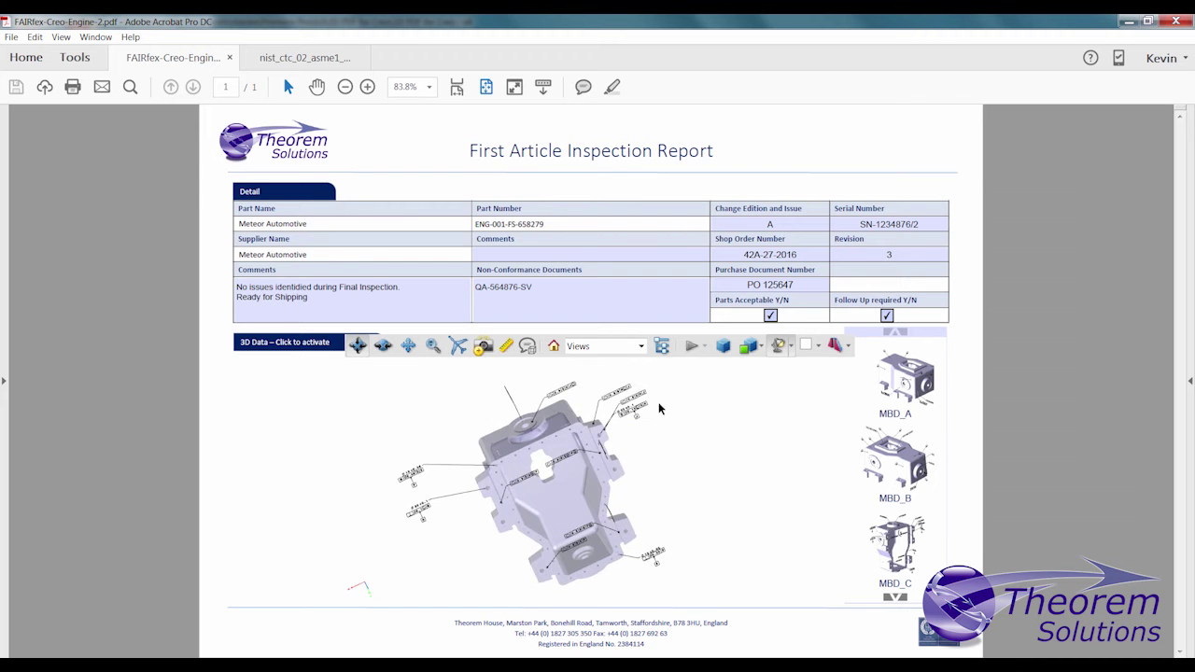
Step: Uncheck 3D PMI in the Model Tree, then enable Document Access Password in the RFQ configuration
left_click(662, 346)
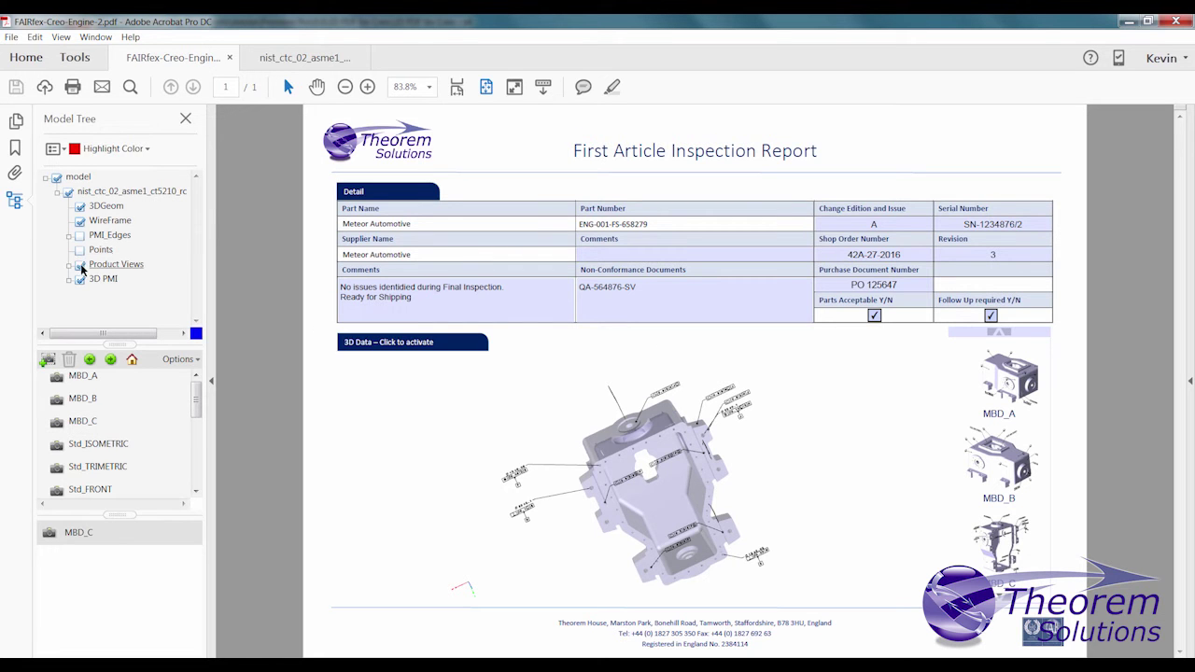
left_click(79, 280)
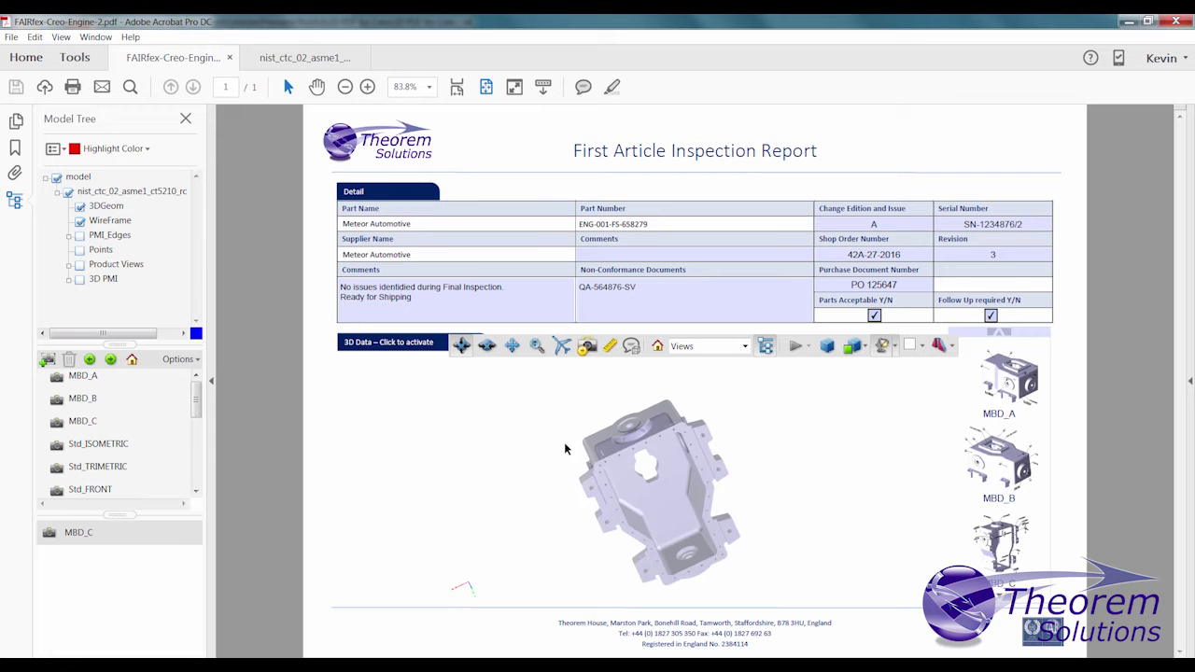
left_click_drag(566, 446, 859, 526)
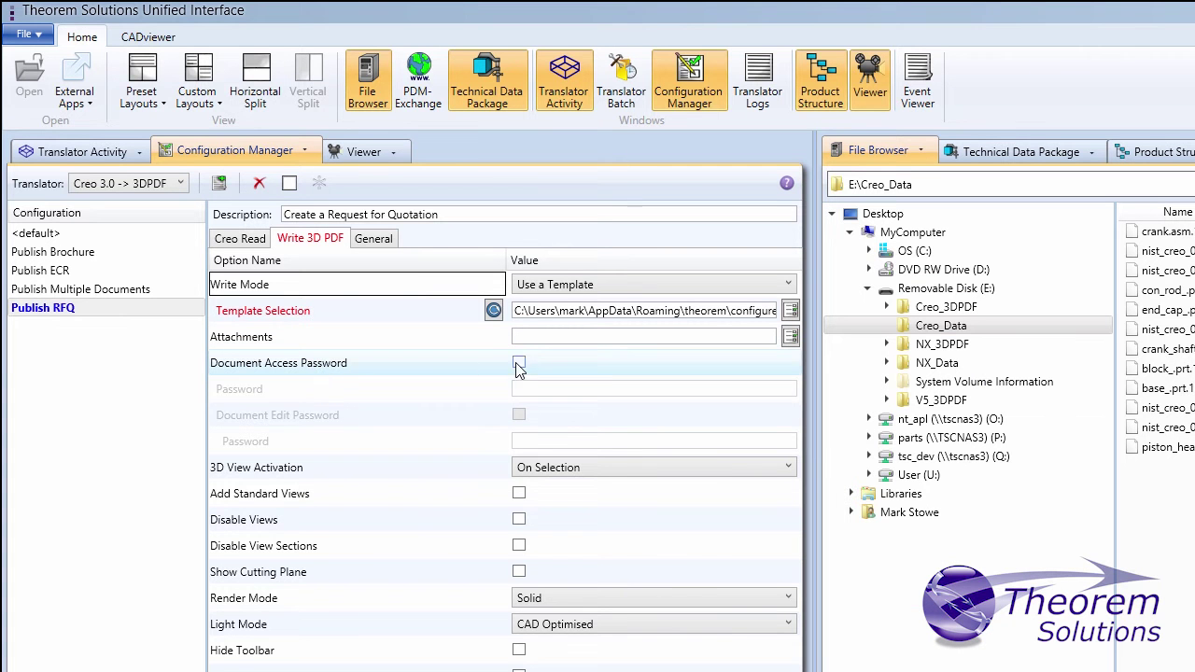
left_click(519, 363)
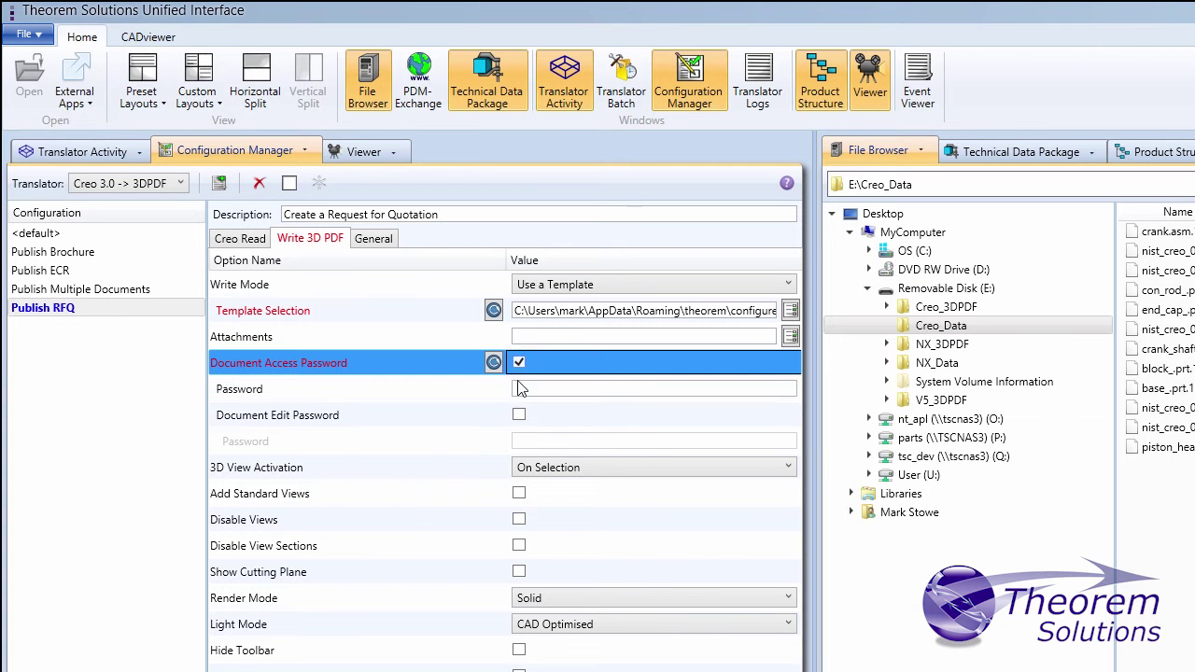
Step: Enter the document access password and enable Document Edit Password in the Write 3D PDF tab
left_click(520, 389)
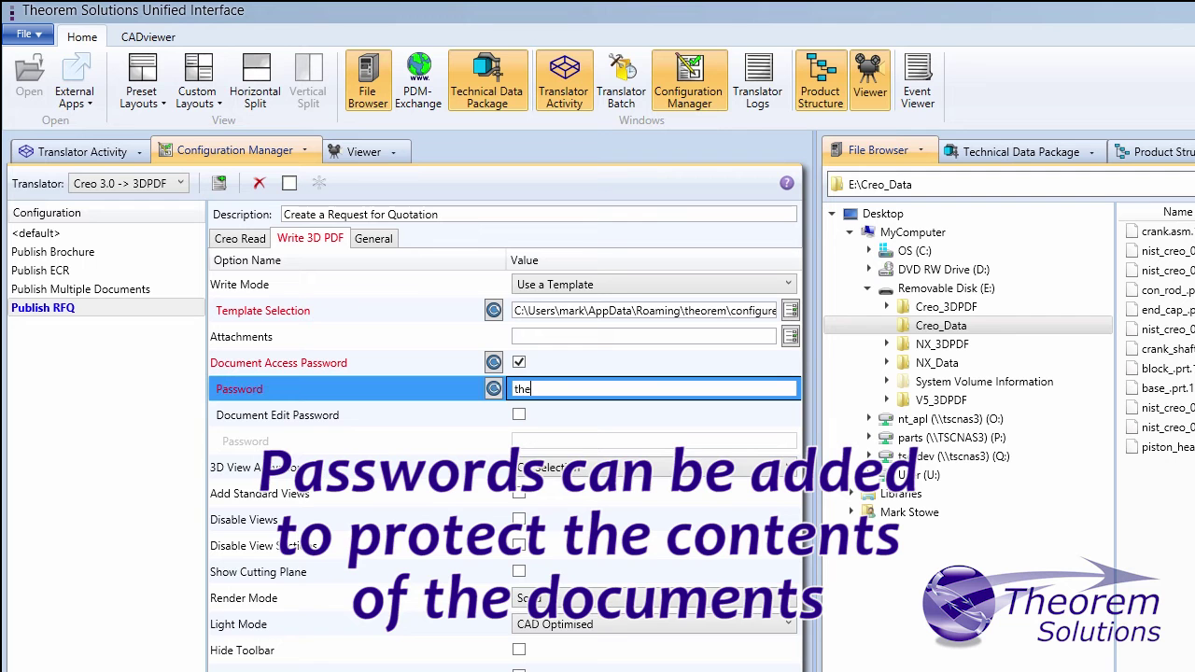
type("theorem")
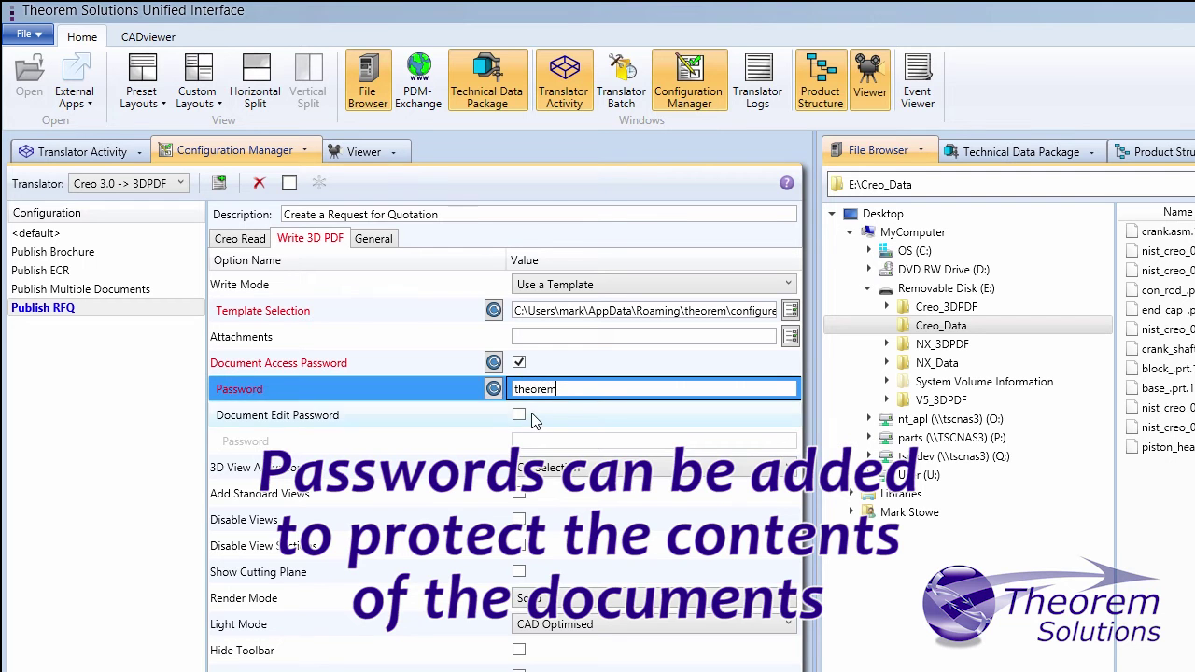
left_click(519, 415)
left_click(534, 440)
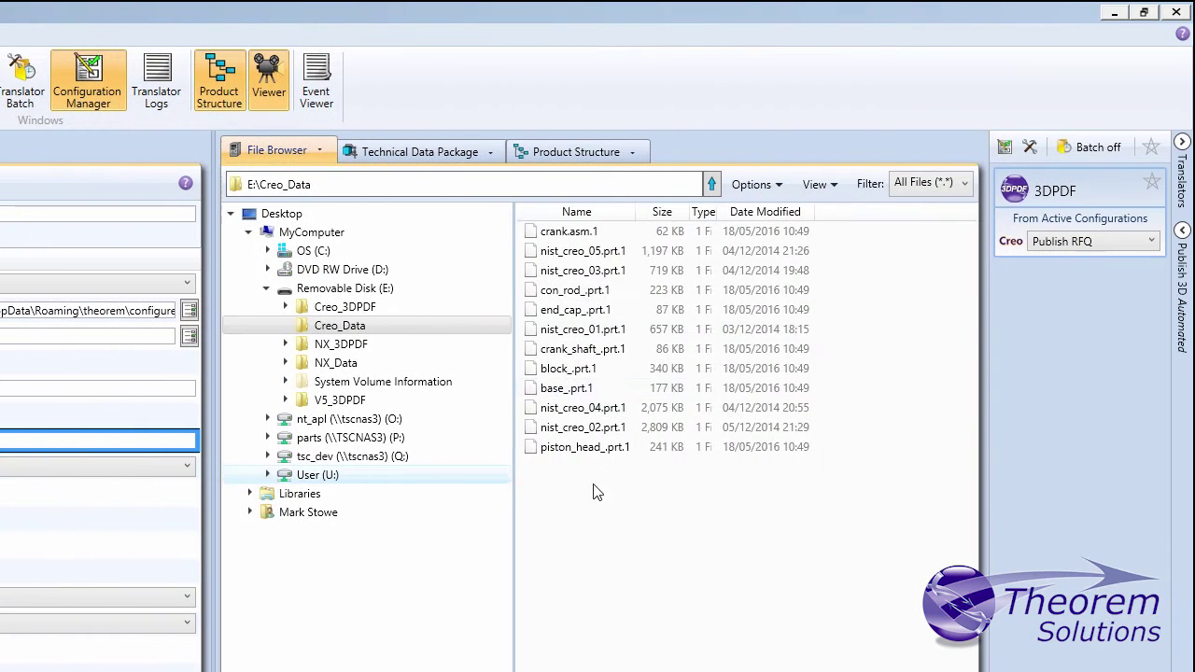
Step: Keep the Publish RFQ configuration and send nist_creo_03.prt.1 to the 3DPDF panel
left_click(1050, 243)
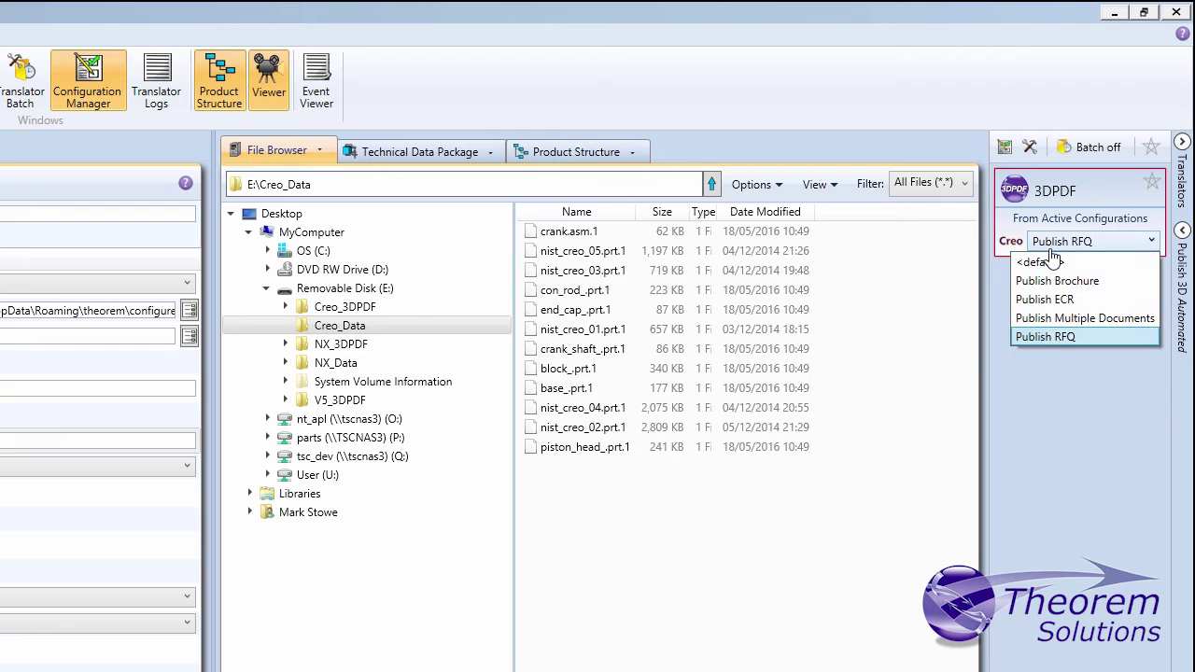
left_click(1051, 337)
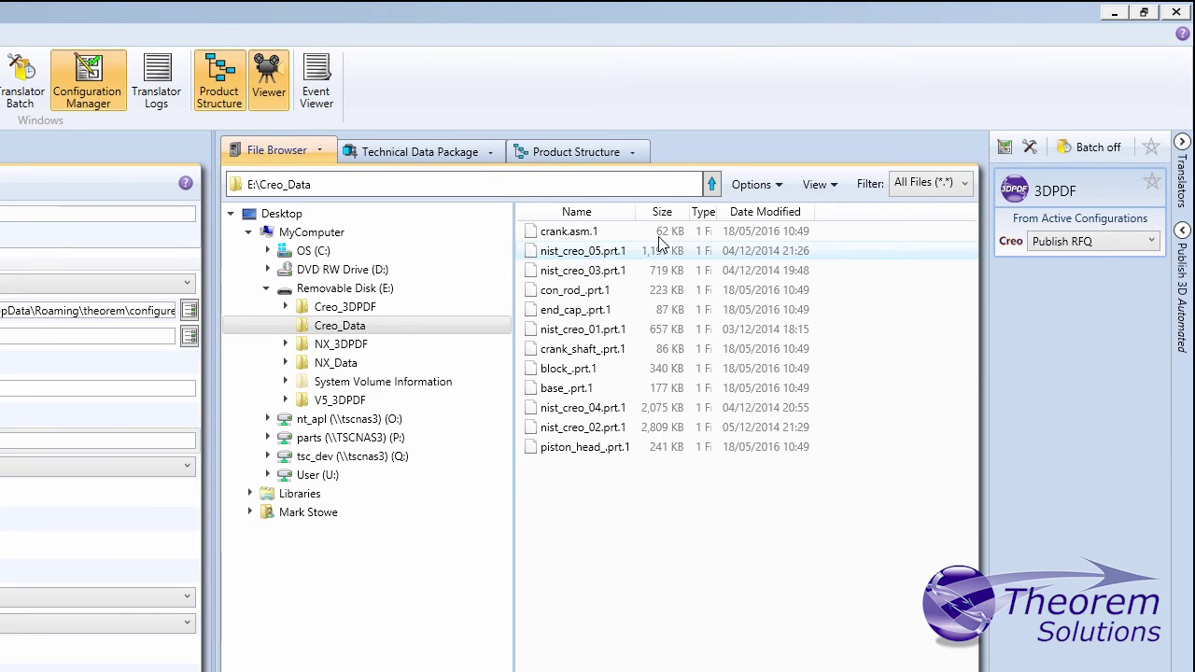
left_click_drag(608, 270, 1052, 239)
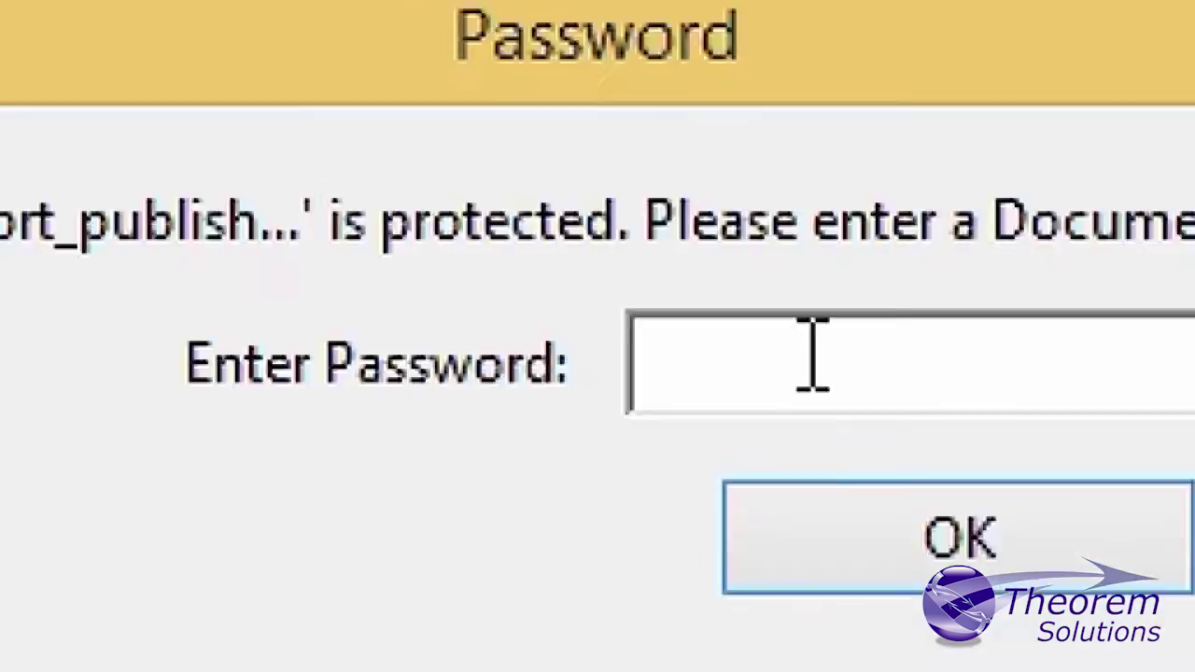
Step: Open the secured RFQ PDF with its password and select a face of the bracket
type("*******")
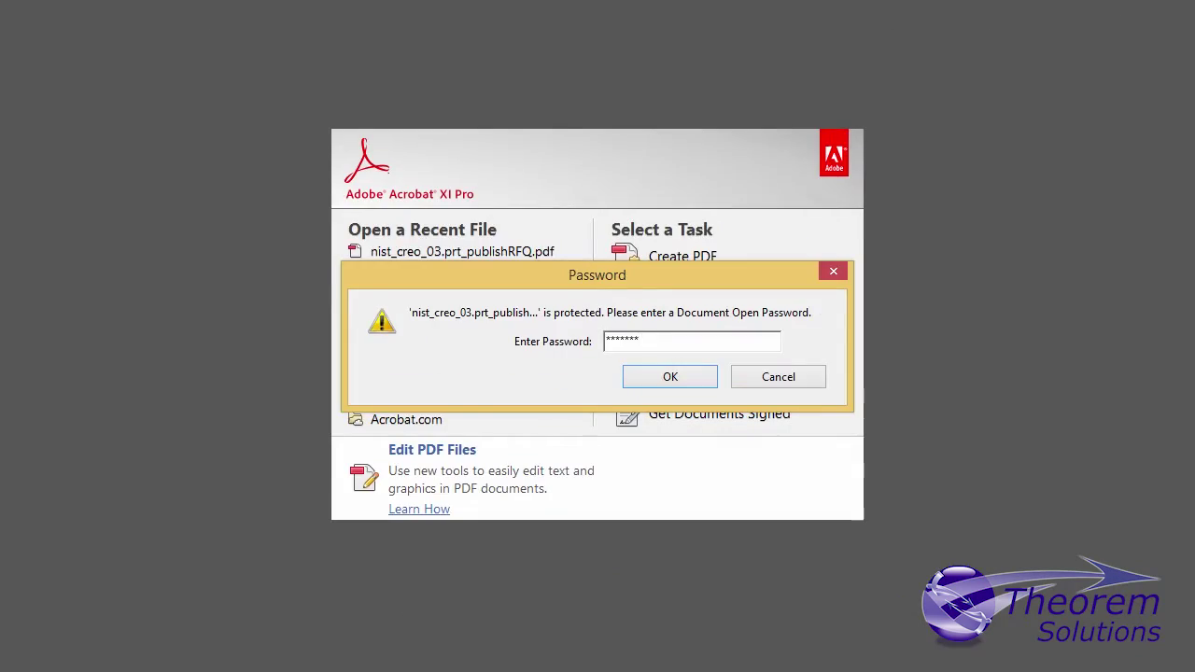
key("Return")
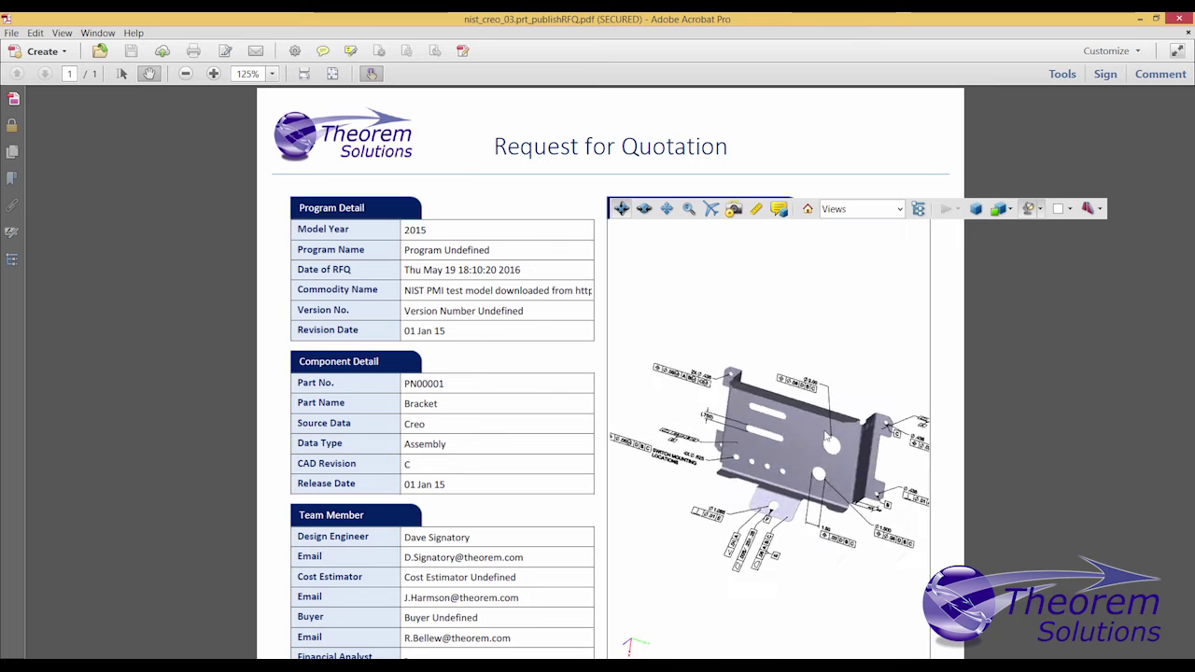
left_click(801, 518)
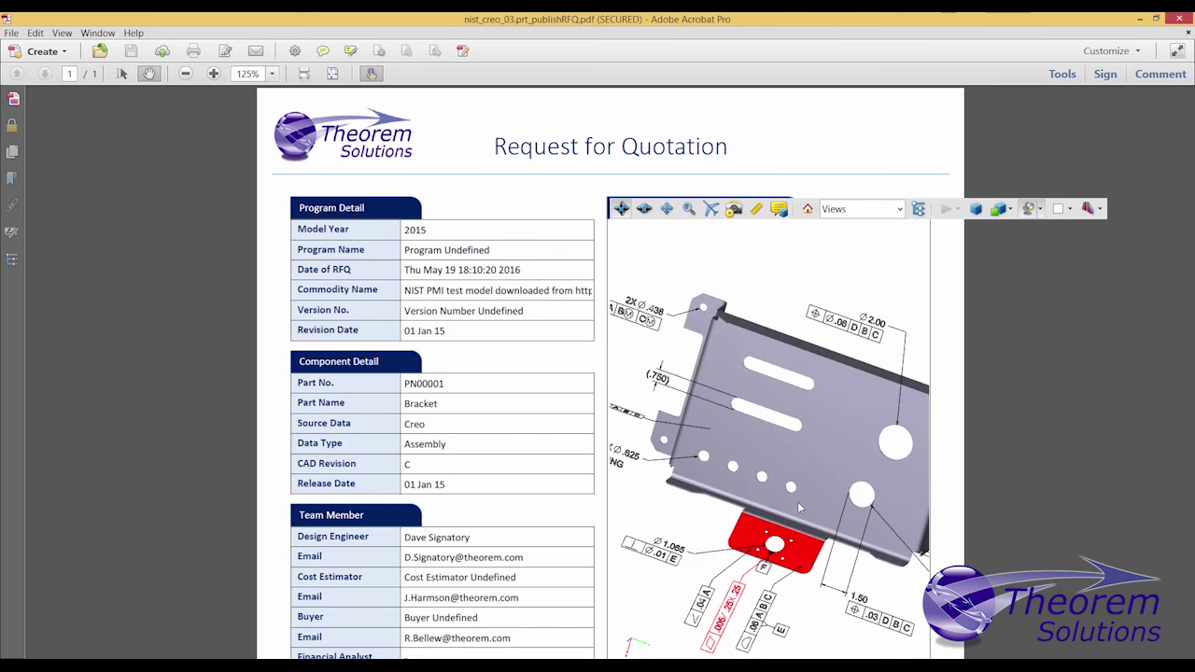
Step: Attach a 3D comment reading 'Add a Comment' leading from the bracket's corner
left_click(781, 211)
left_click_drag(729, 312, 830, 266)
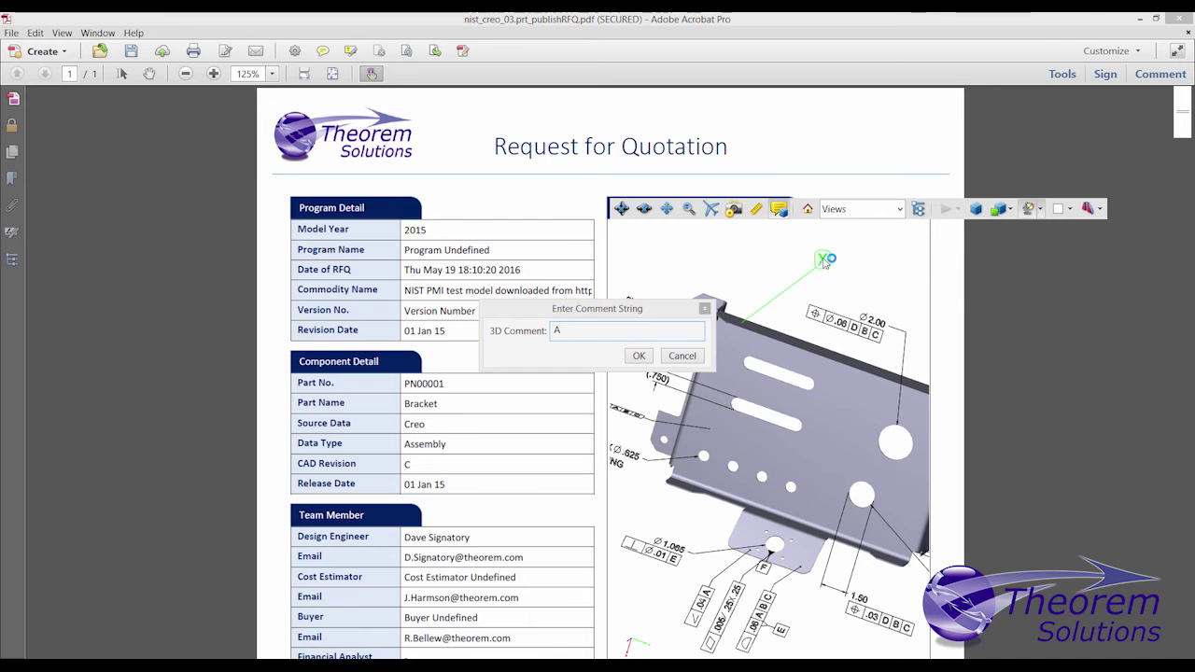
type("Add a Comment")
key("Return")
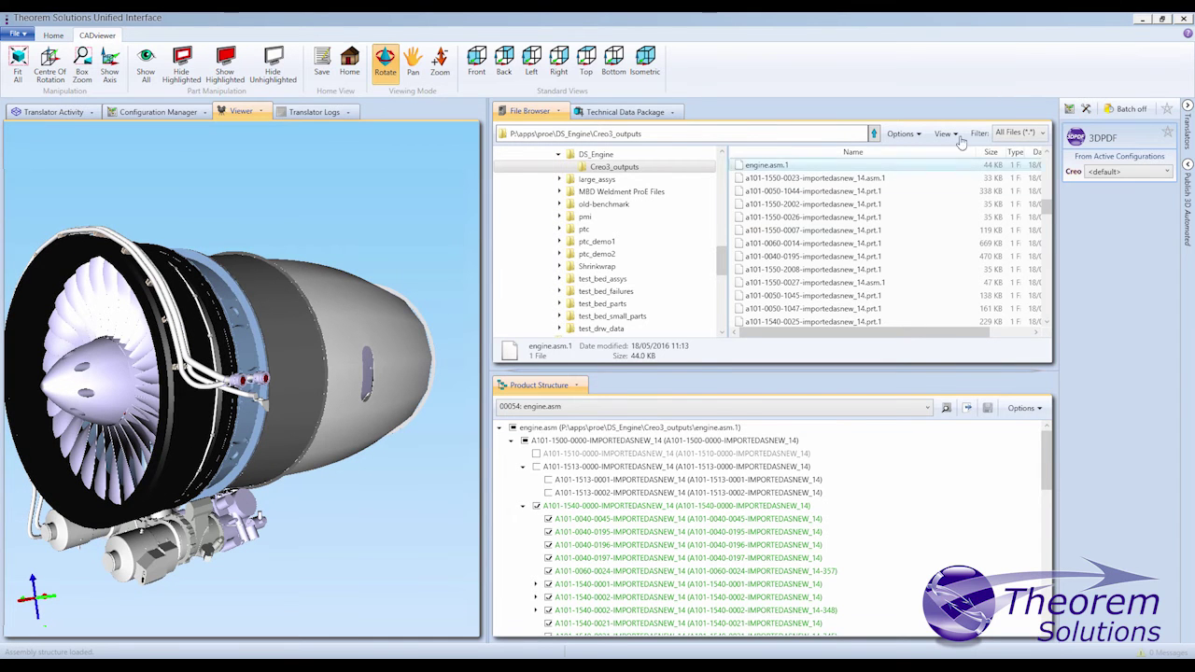
Step: Choose Publish Brochure in the Creo dropdown and drag engine.asm.1 onto the 3DPDF panel
left_click(1118, 172)
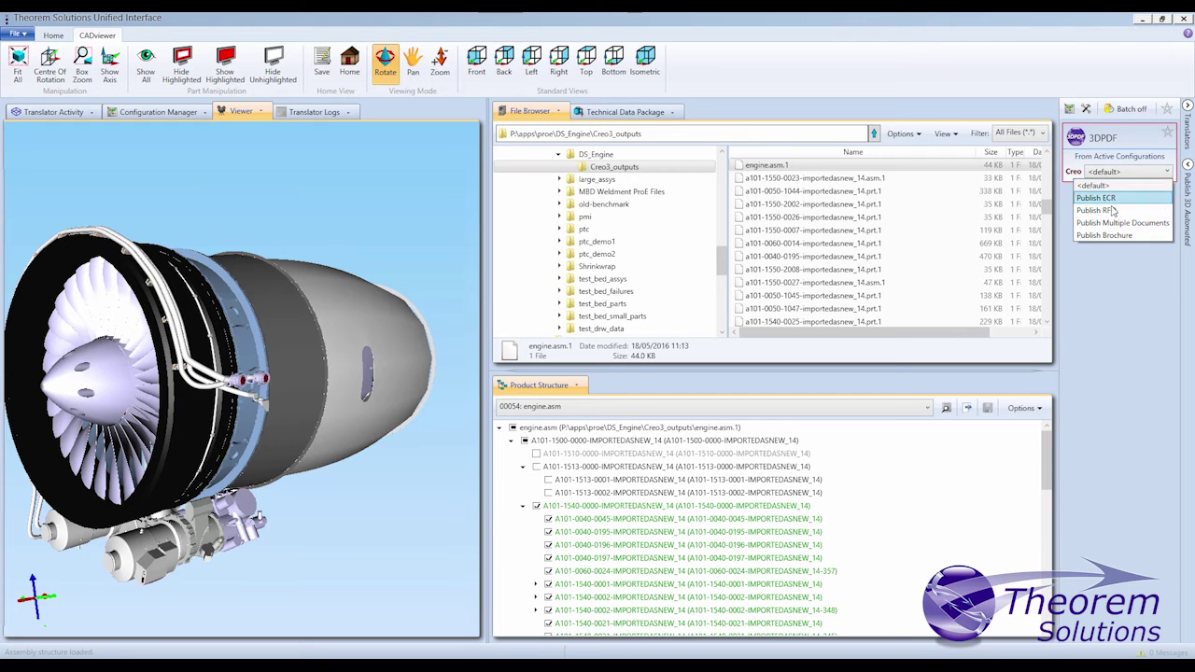
left_click(1107, 237)
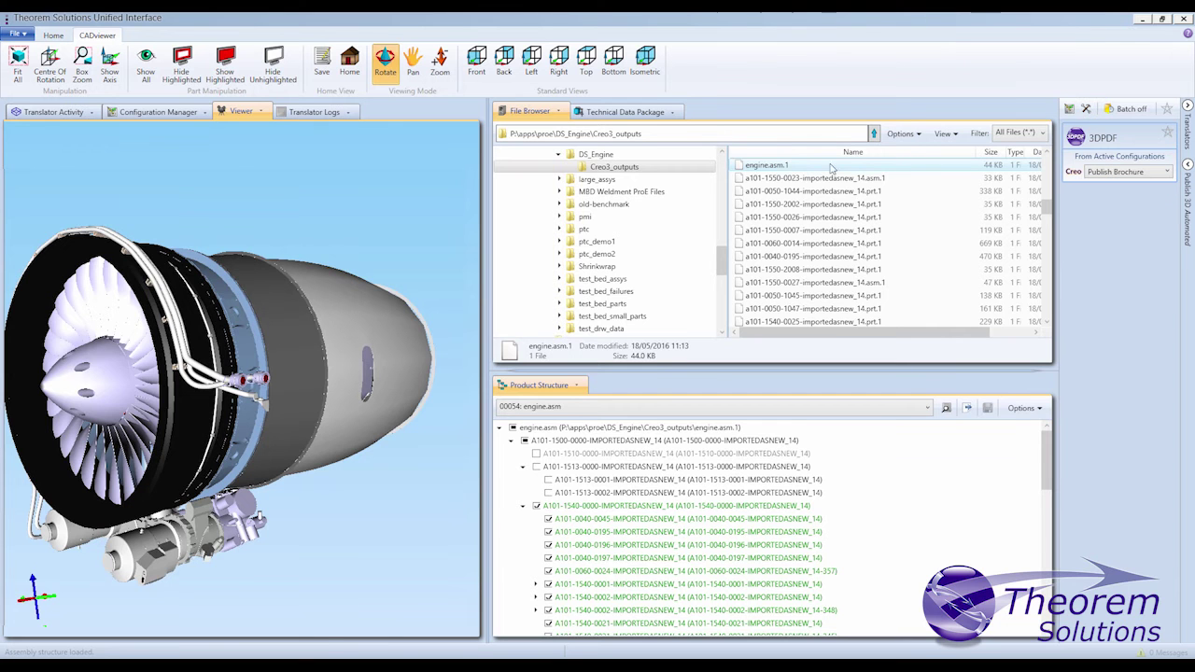
left_click_drag(776, 170, 819, 154)
left_click_drag(1069, 147, 1100, 167)
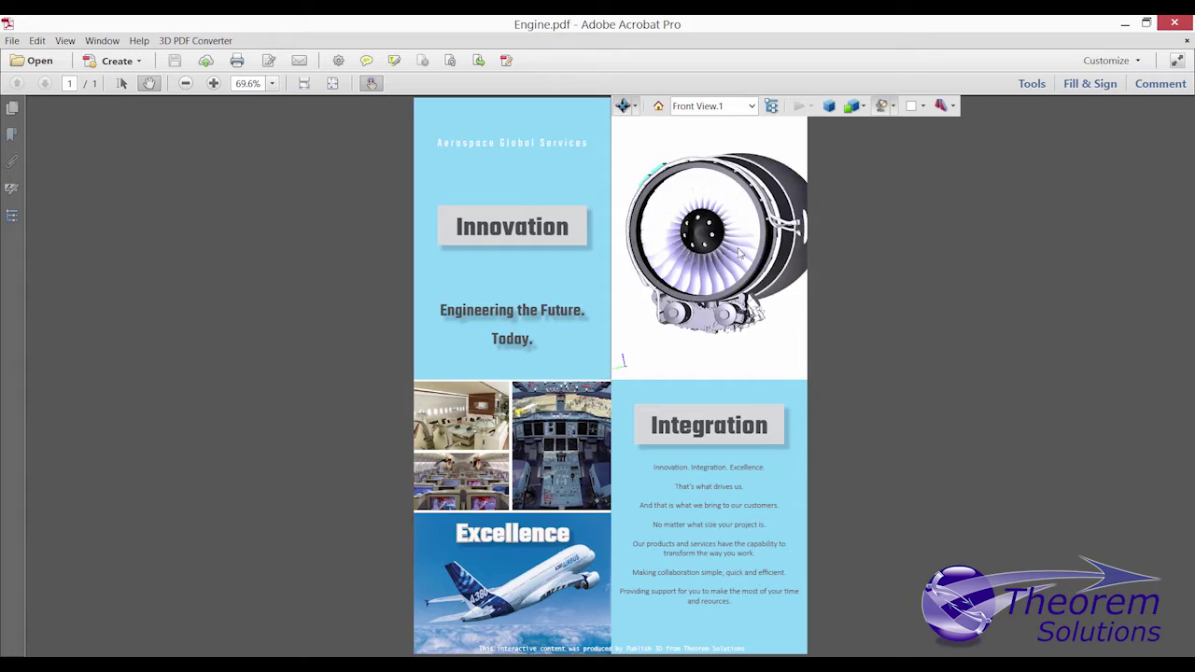
Step: Zoom the brochure page to 150% and make the engine nacelle transparent
left_click(213, 83)
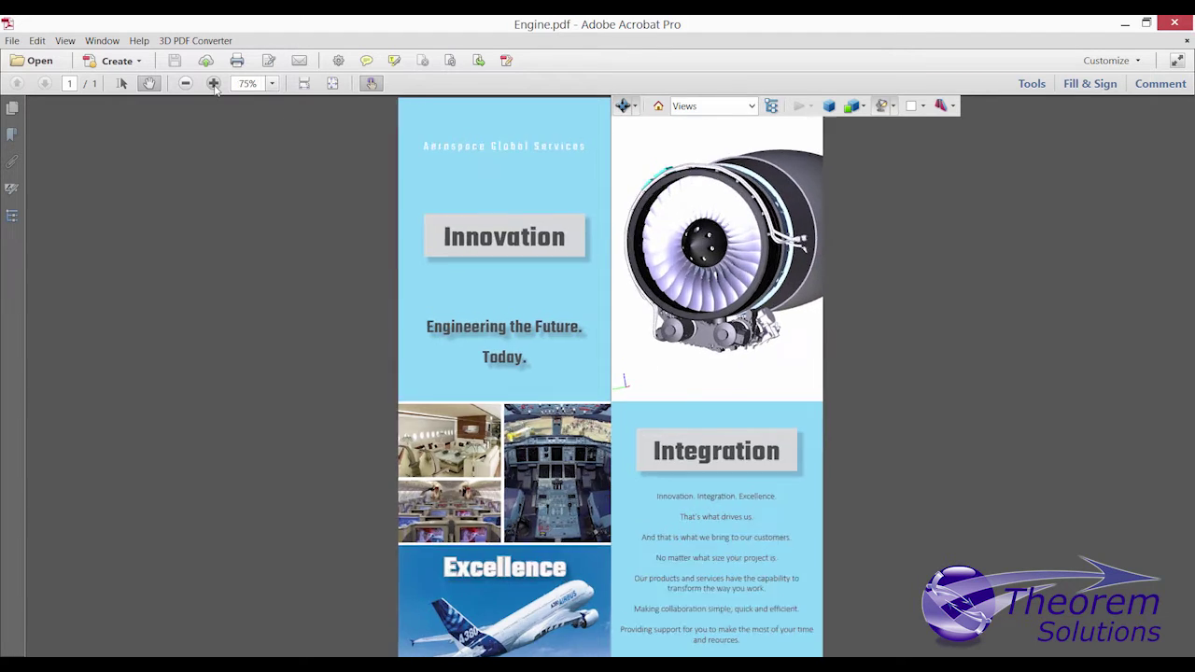
left_click(213, 83)
left_click(213, 83)
left_click(213, 83)
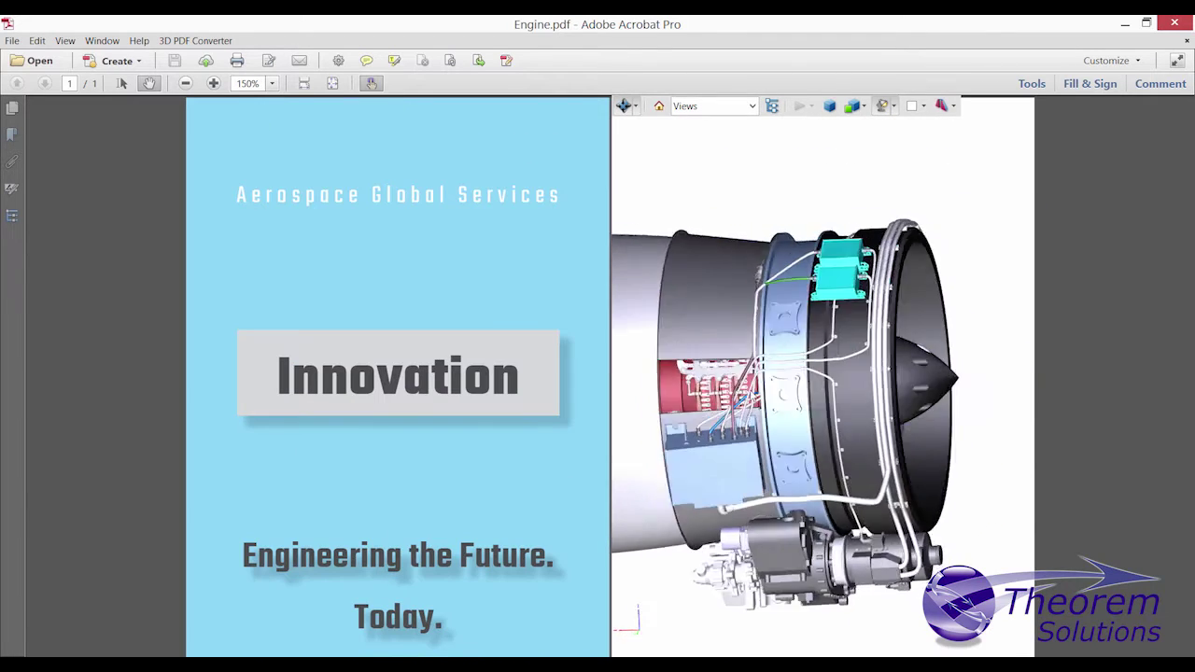
right_click(796, 400)
mouse_move(810, 408)
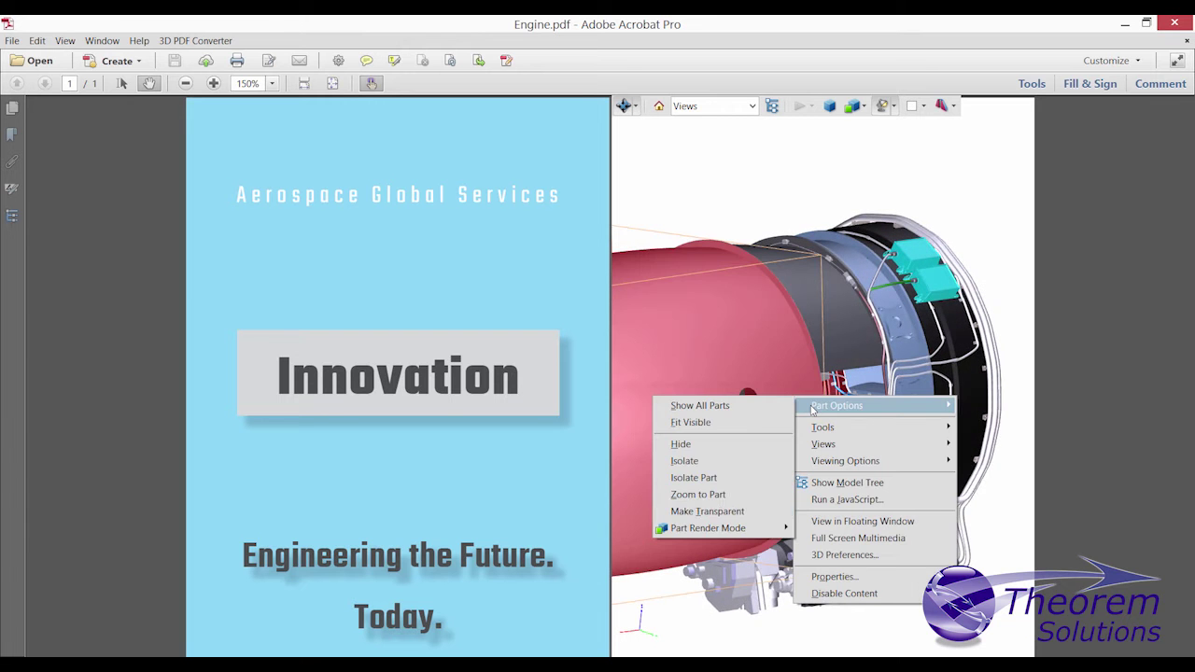
left_click(786, 493)
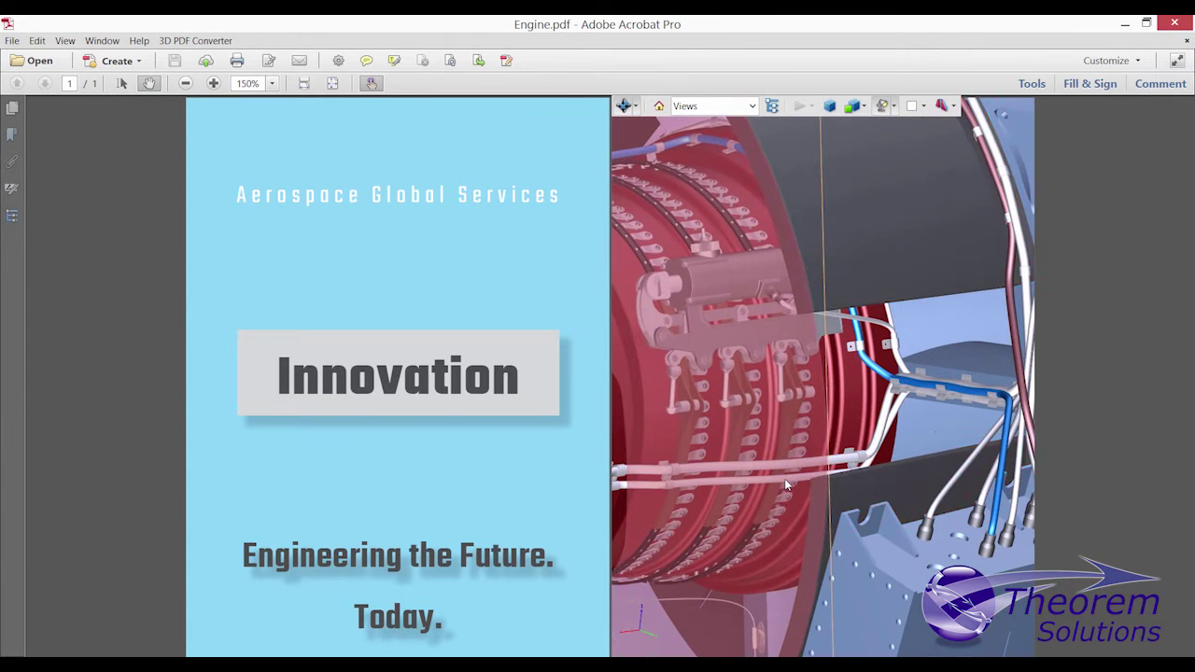
Step: Refit the whole engine into view using Part Options
right_click(933, 256)
mouse_move(962, 263)
left_click(856, 351)
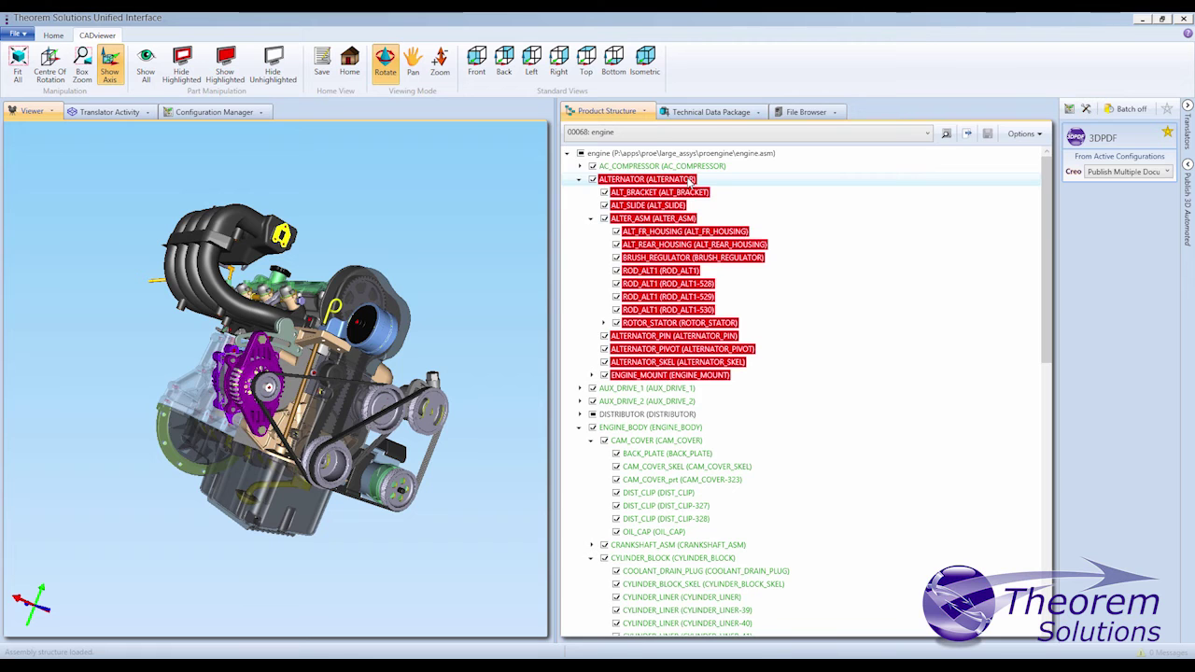
Step: Export the ALTERNATOR node from Product Structure using the Export to ECR configuration
right_click(690, 181)
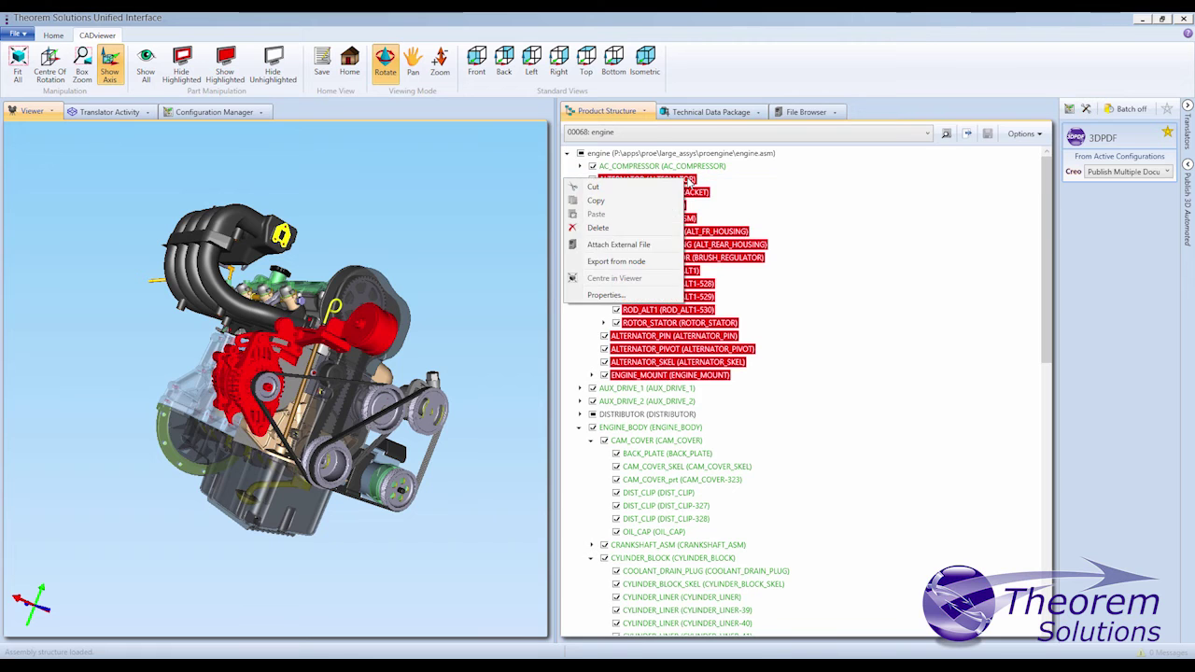
left_click(632, 263)
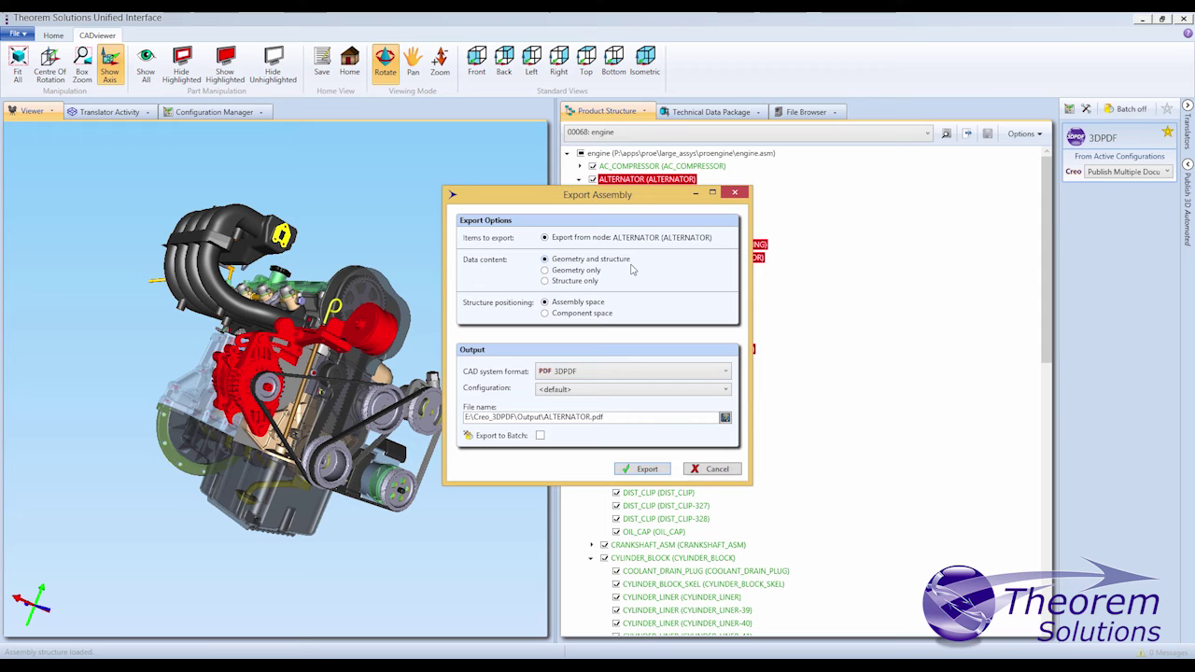
left_click(726, 392)
left_click(581, 416)
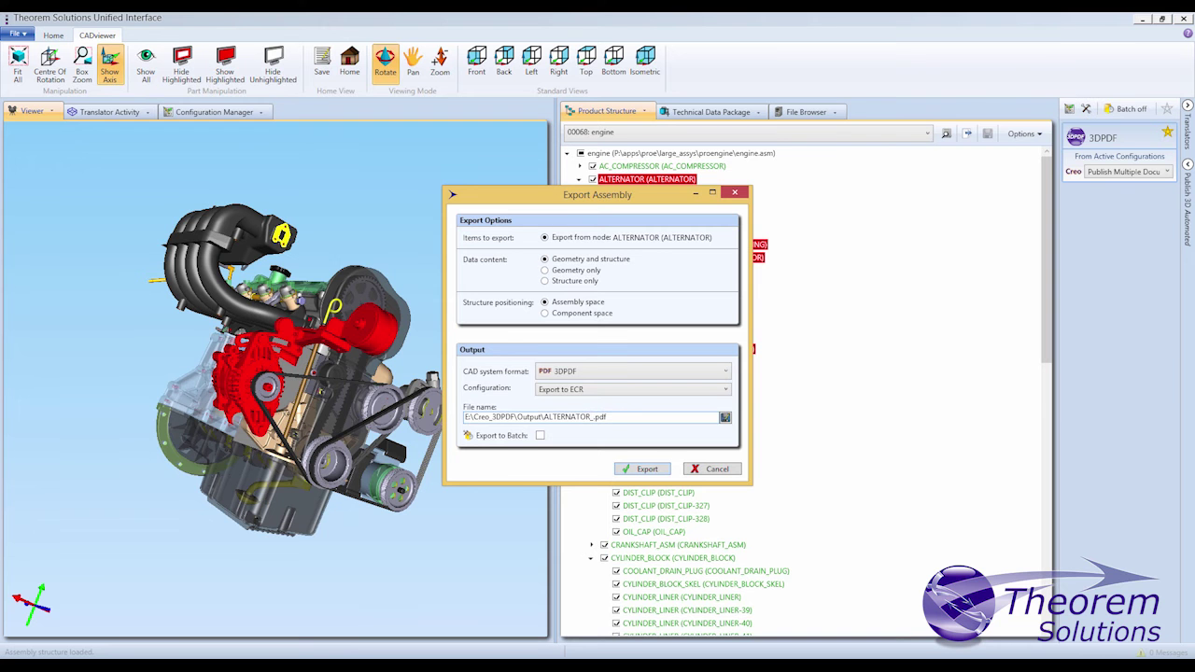
Step: Open ALTERNATOR.ASM from the engine model tree in its own window and orbit it
left_click(657, 469)
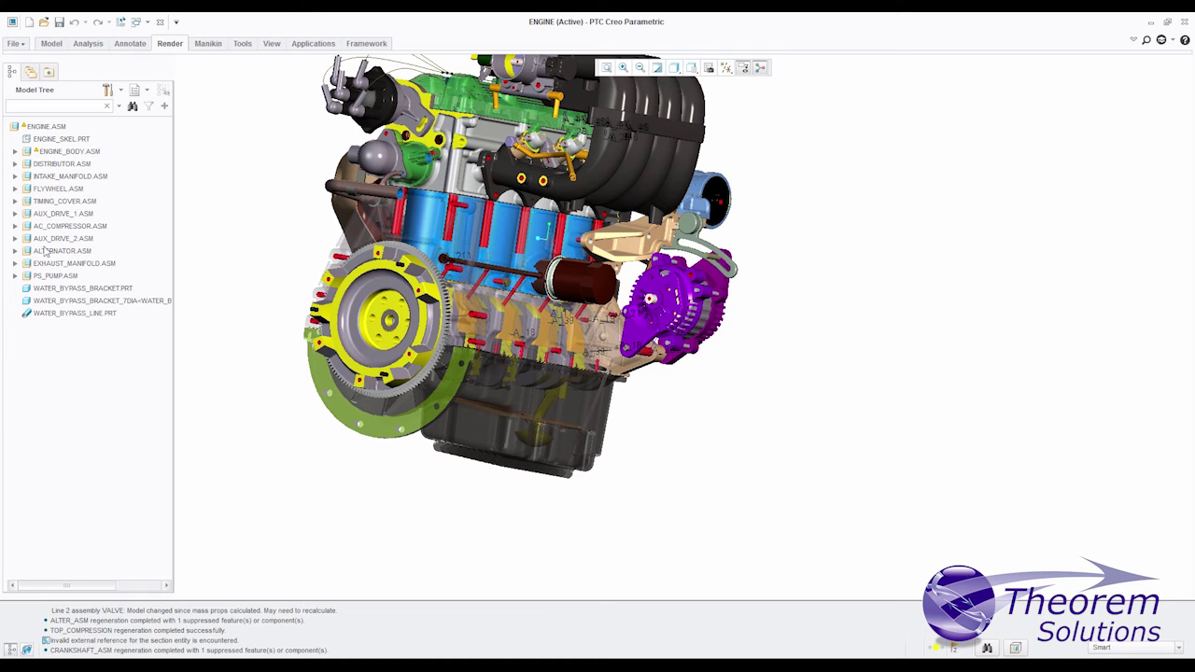
right_click(45, 251)
left_click(75, 312)
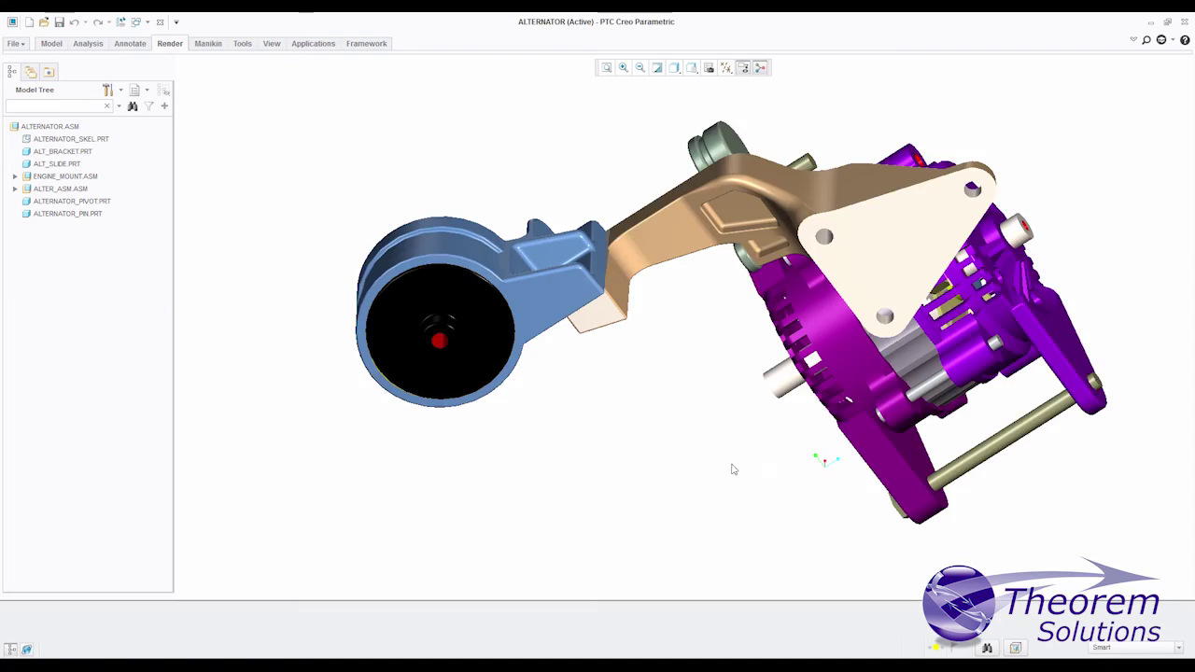
mouse_move(733, 469)
middle_mouse_down()
mouse_move(454, 457)
mouse_move(457, 440)
mouse_move(726, 339)
mouse_move(921, 395)
mouse_move(838, 401)
middle_mouse_up()
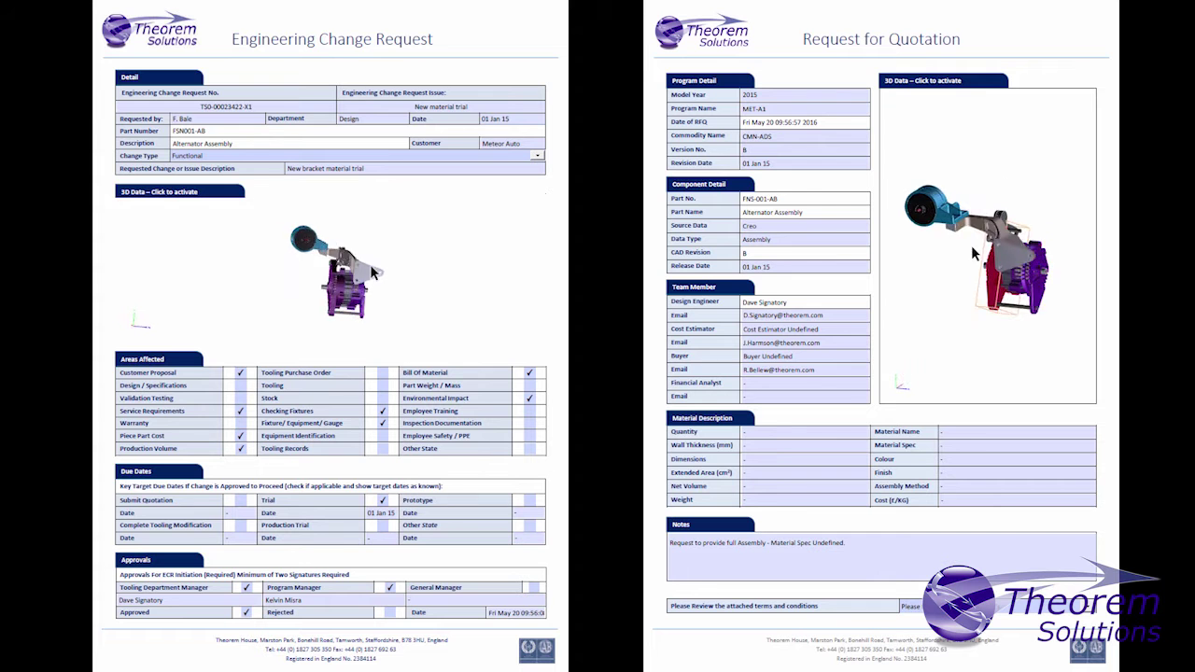
Step: Save a copy of NIST_CREO_02 as Theorem Publish 3D (*.pdf) to reach the Publish 3D settings
left_click(19, 39)
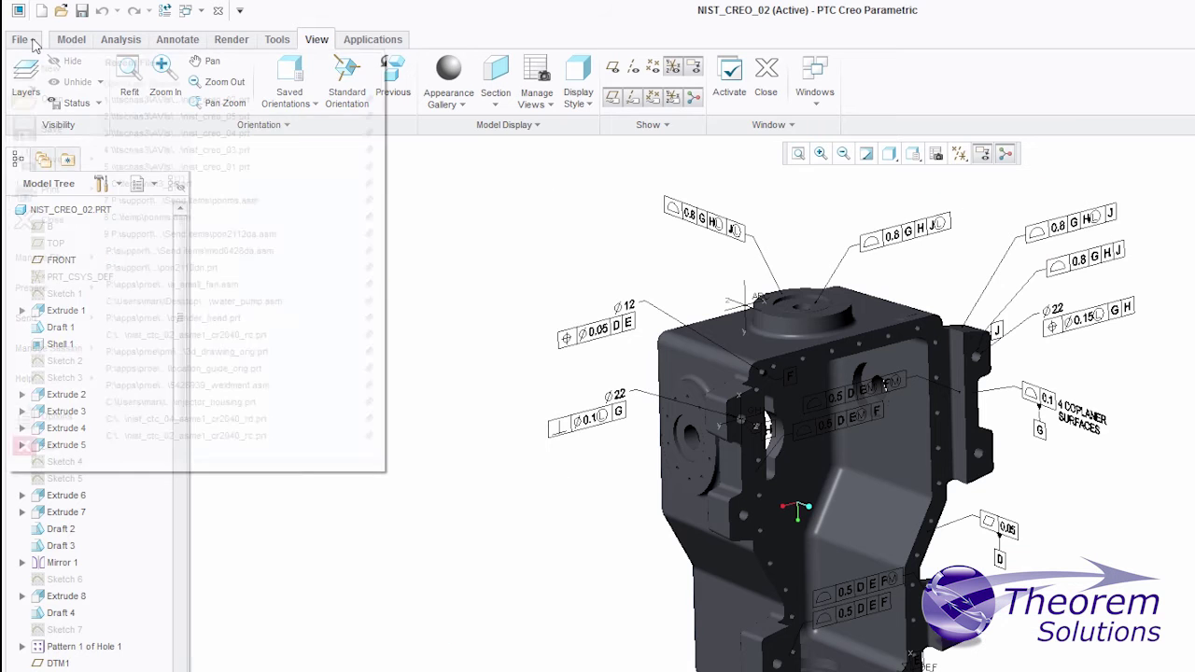
mouse_move(84, 159)
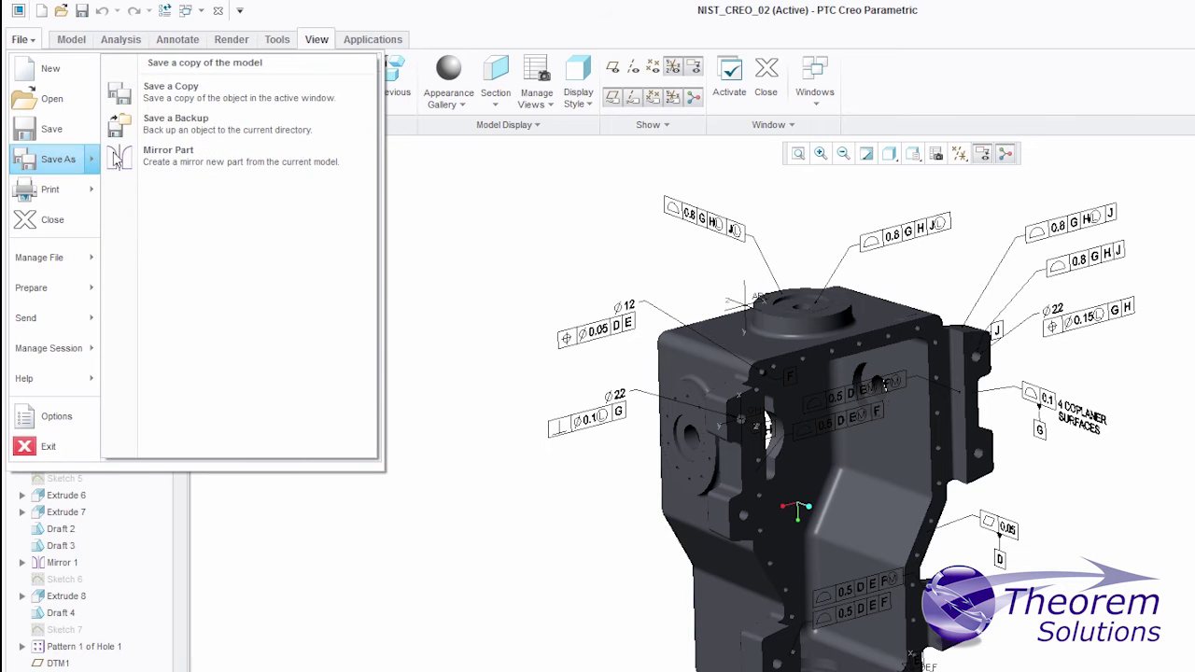
left_click(130, 88)
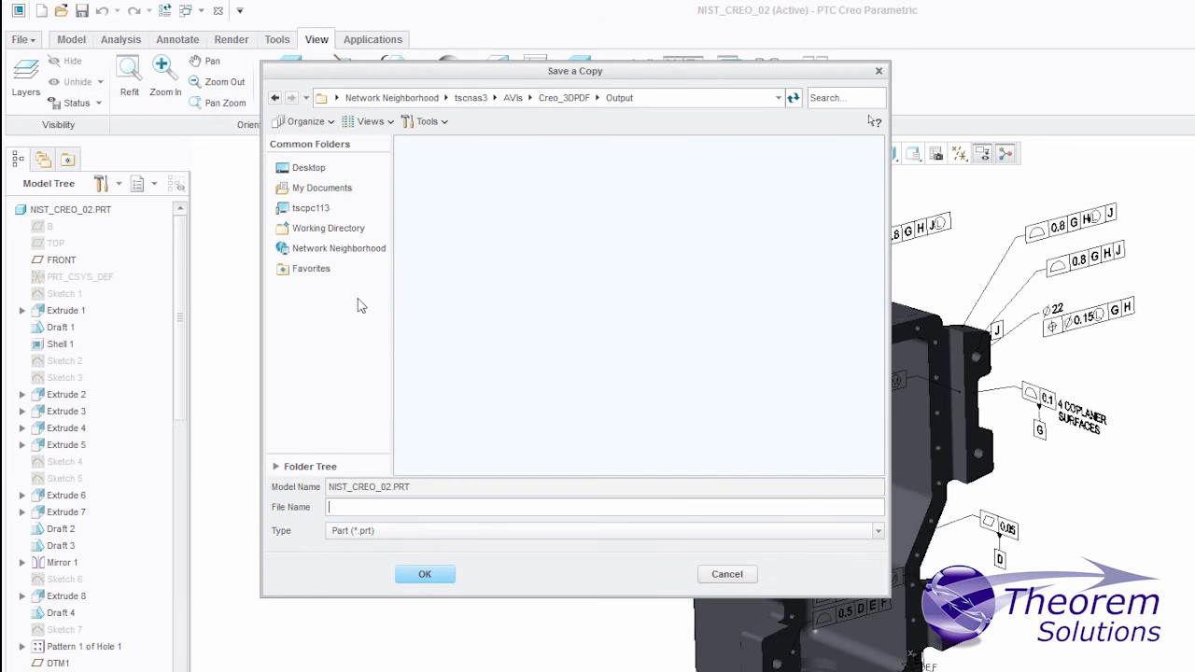
left_click(878, 532)
left_click(408, 561)
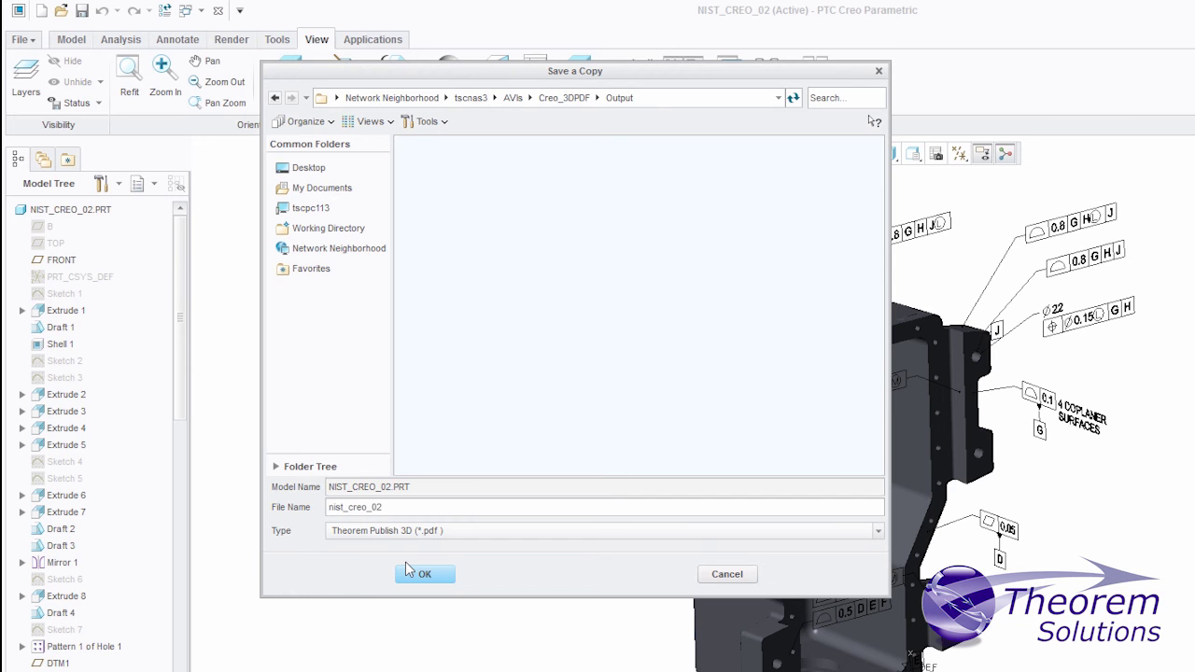
left_click(425, 576)
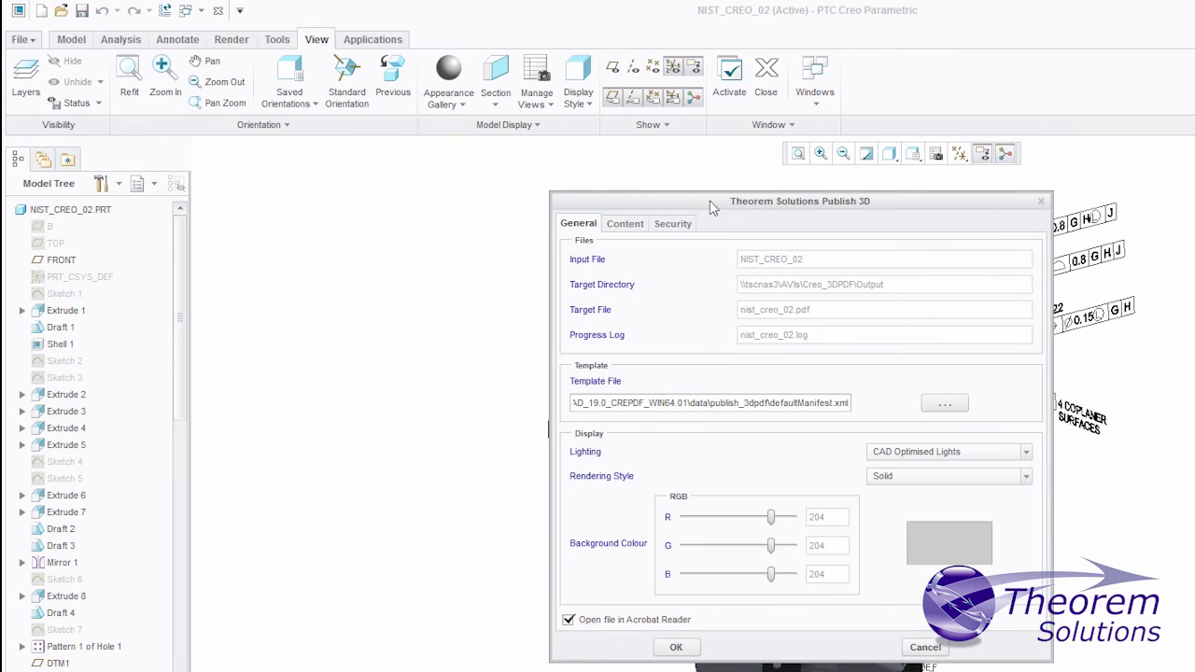
left_click_drag(710, 206, 562, 205)
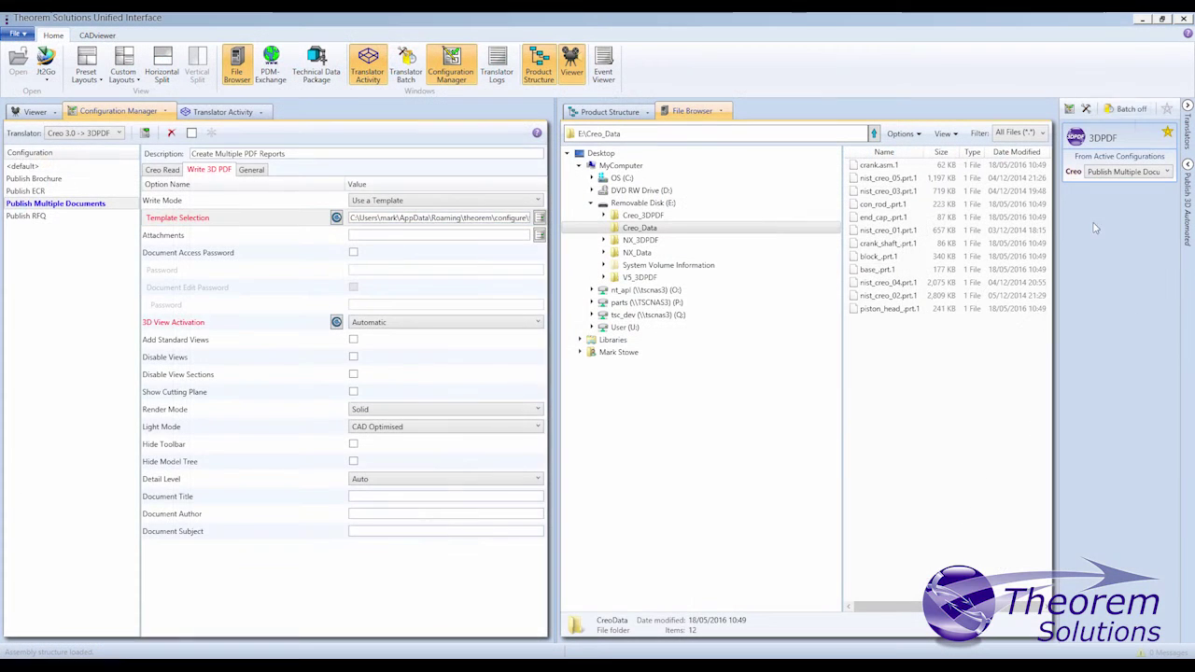
Step: Turn Batch on and drop con_rod_prt.1, nist_creo_01.prt.1 and nist_creo_04.prt.1 onto the 3DPDF tile
left_click(1128, 109)
left_click_drag(883, 203, 1116, 157)
left_click(663, 380)
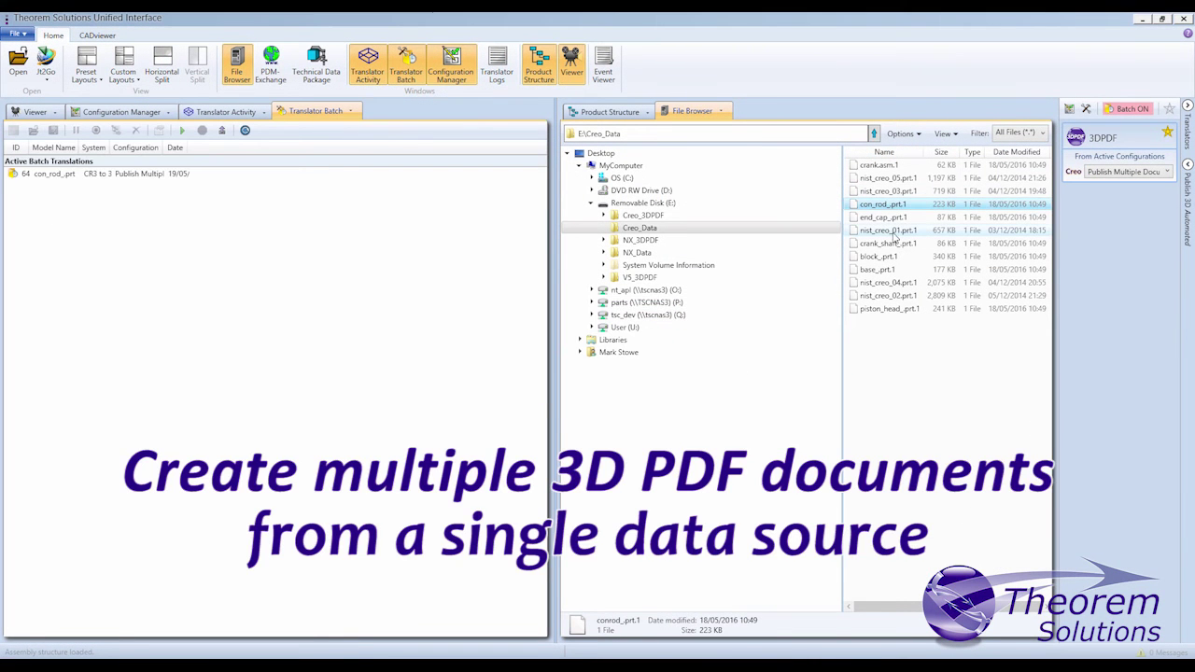
left_click_drag(887, 230, 1116, 154)
left_click(663, 380)
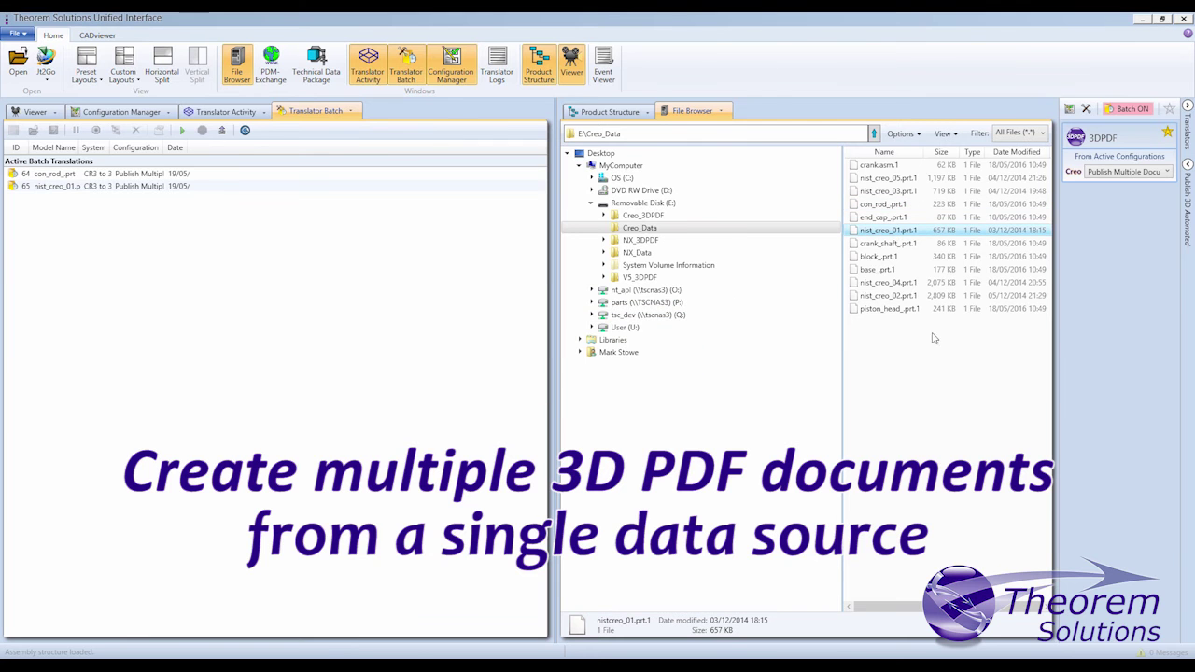
left_click_drag(900, 283, 1116, 156)
left_click(659, 381)
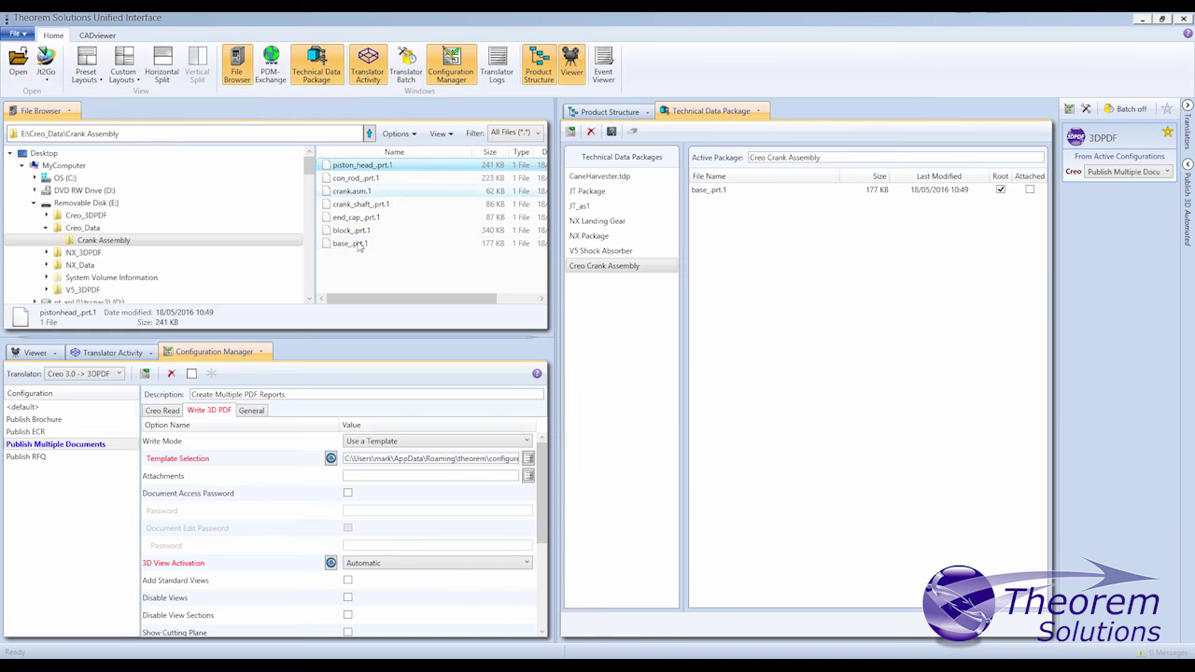
Step: Add the six crank files to the Creo Crank Assembly package with crank.asm.1 as root
left_click(360, 234, "shift")
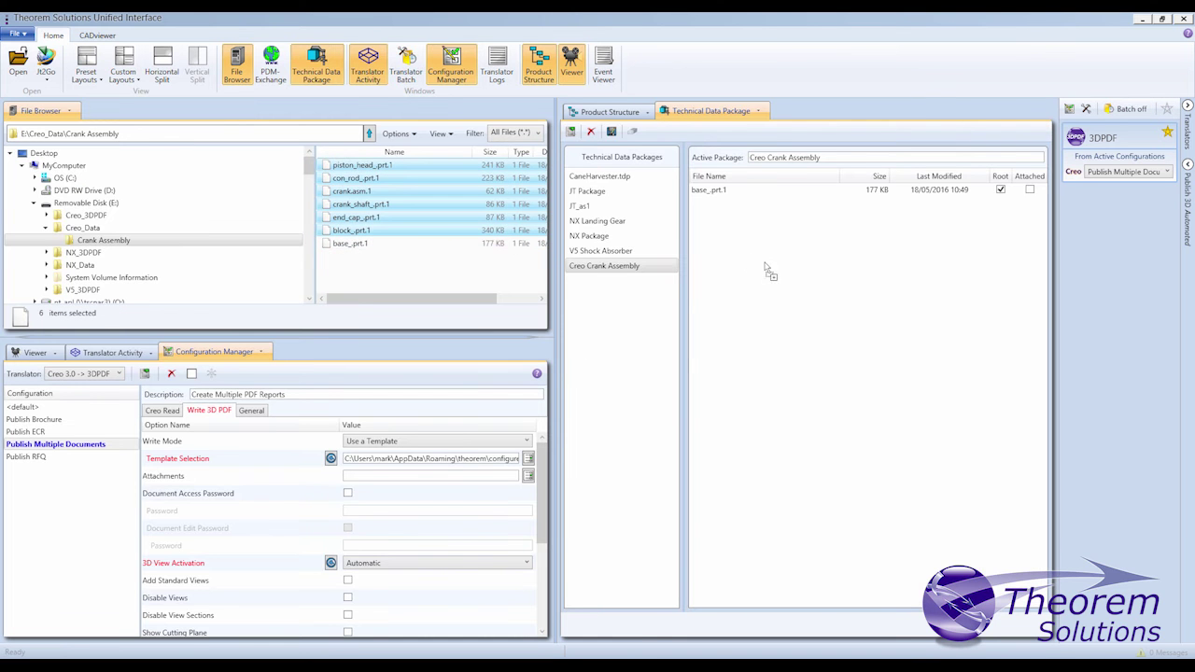
left_click_drag(765, 270, 763, 270)
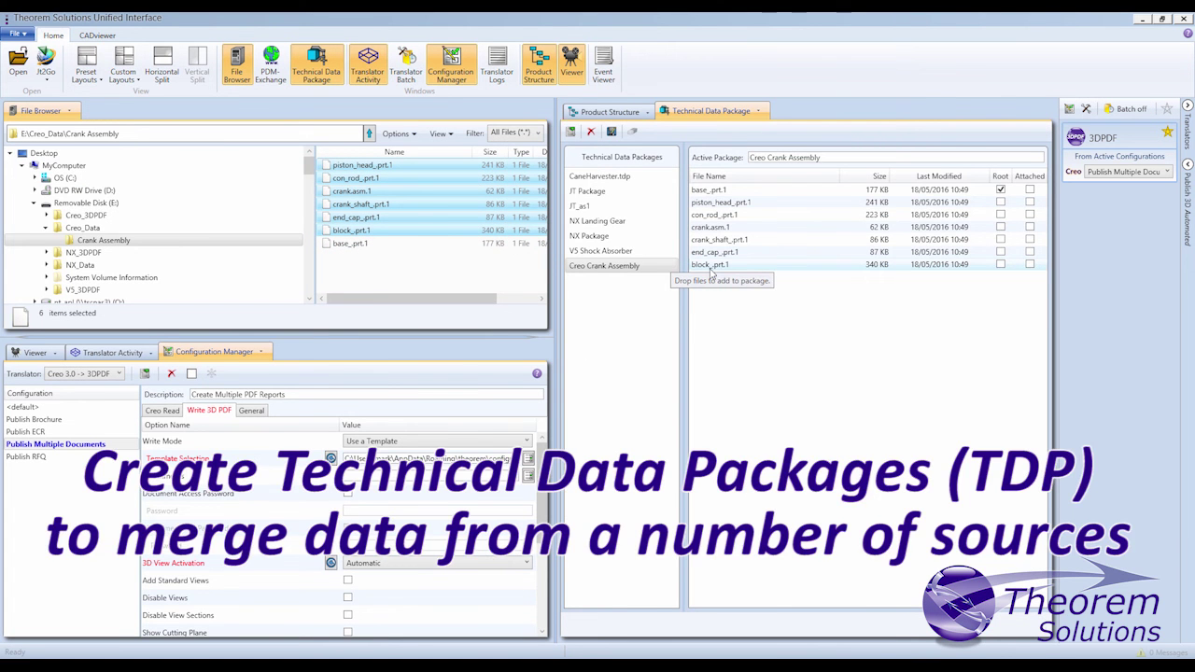
left_click(1000, 227)
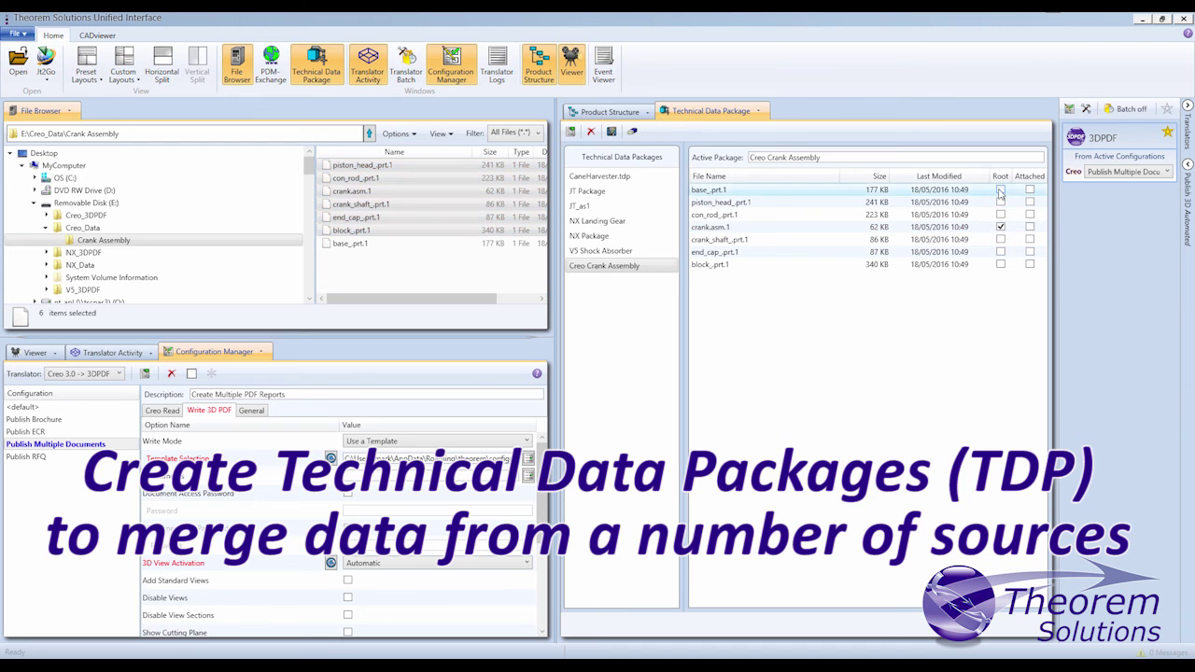
Step: Select the base_.prt.1 entry and sign into Publish 3D Automated
left_click(994, 192)
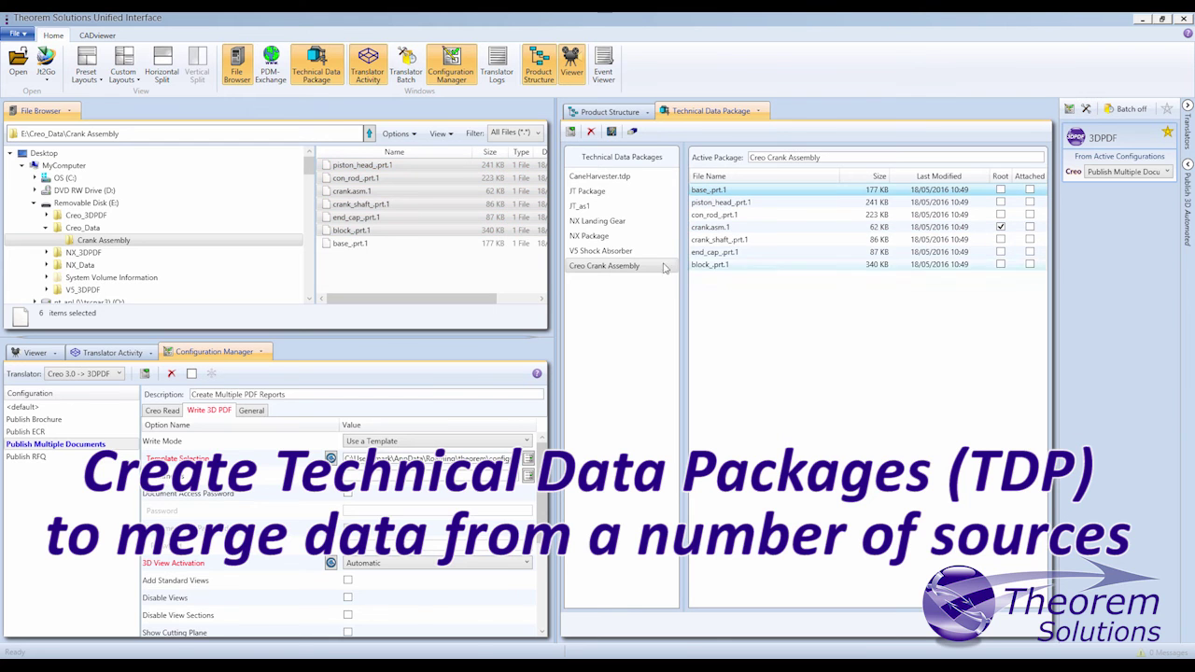
left_click(1184, 182)
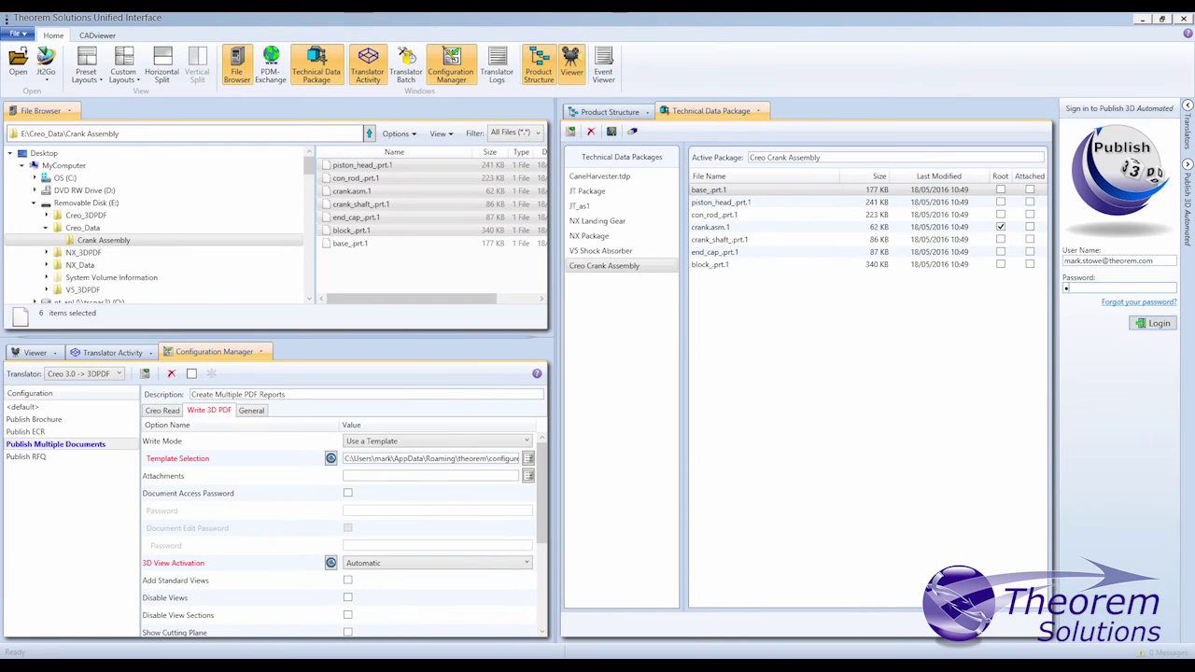
key("Return")
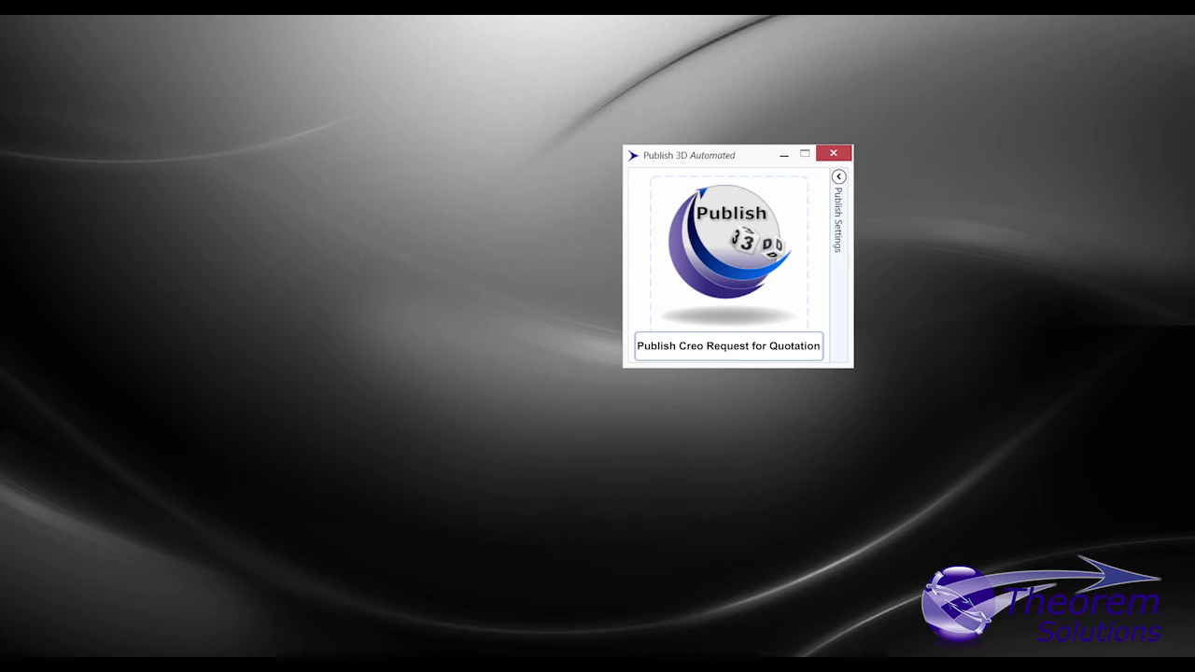
Step: Drag NIST_1.tdp through NIST_5.tdp onto Publish Creo Request for Quotation
left_click(232, 160)
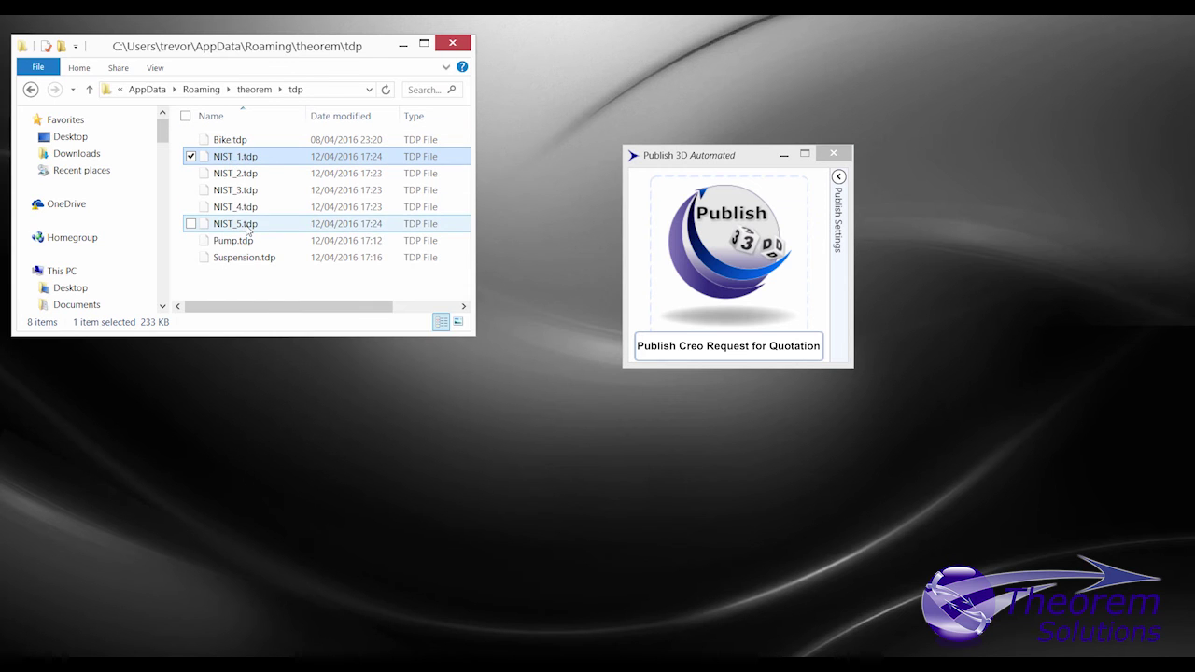
left_click(249, 227, "shift")
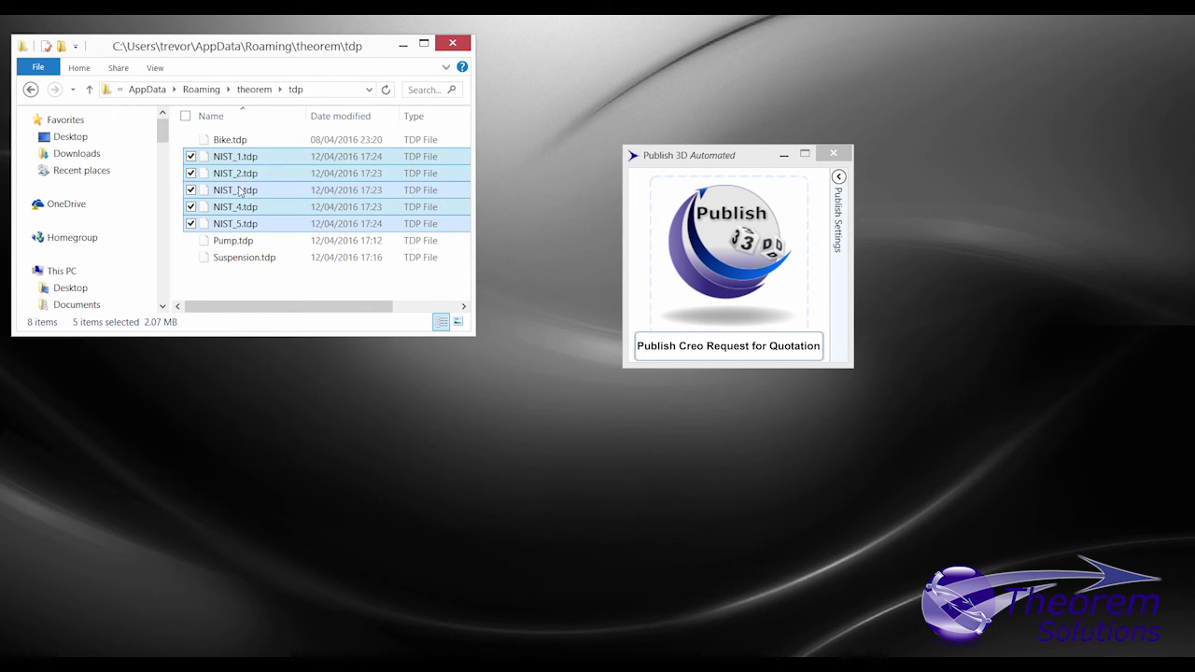
left_click_drag(241, 192, 717, 269)
Step: Show the engine in Back and Top views and check the heat shield's properties
left_click(403, 45)
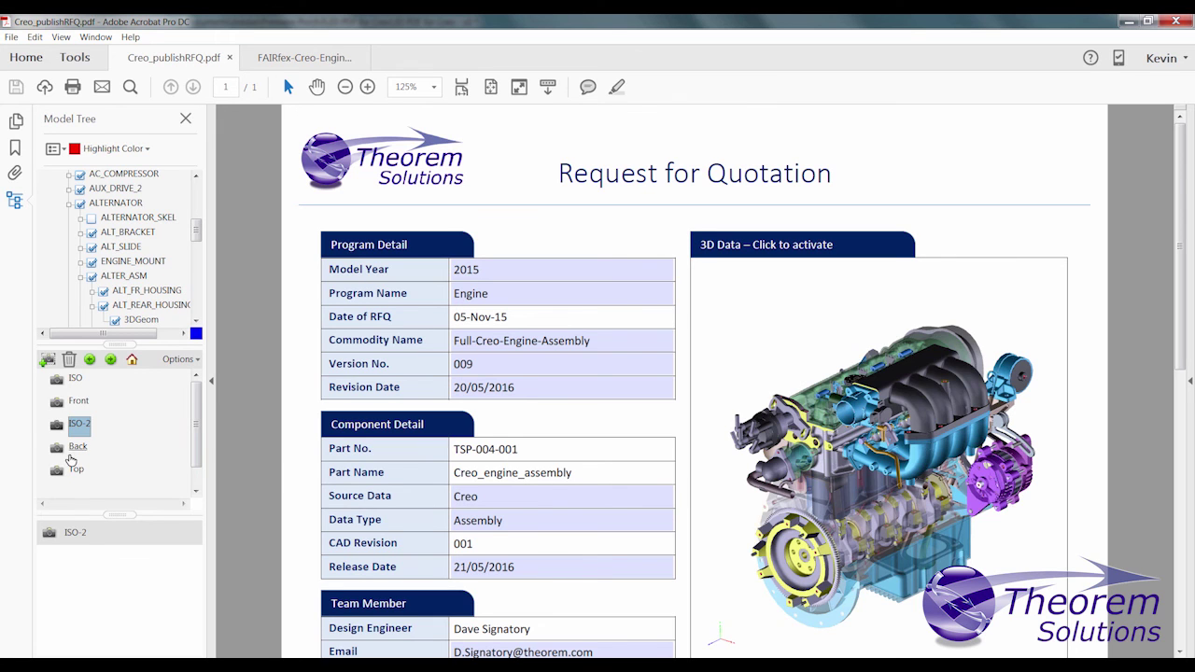
left_click(74, 448)
left_click(74, 468)
left_click(964, 449)
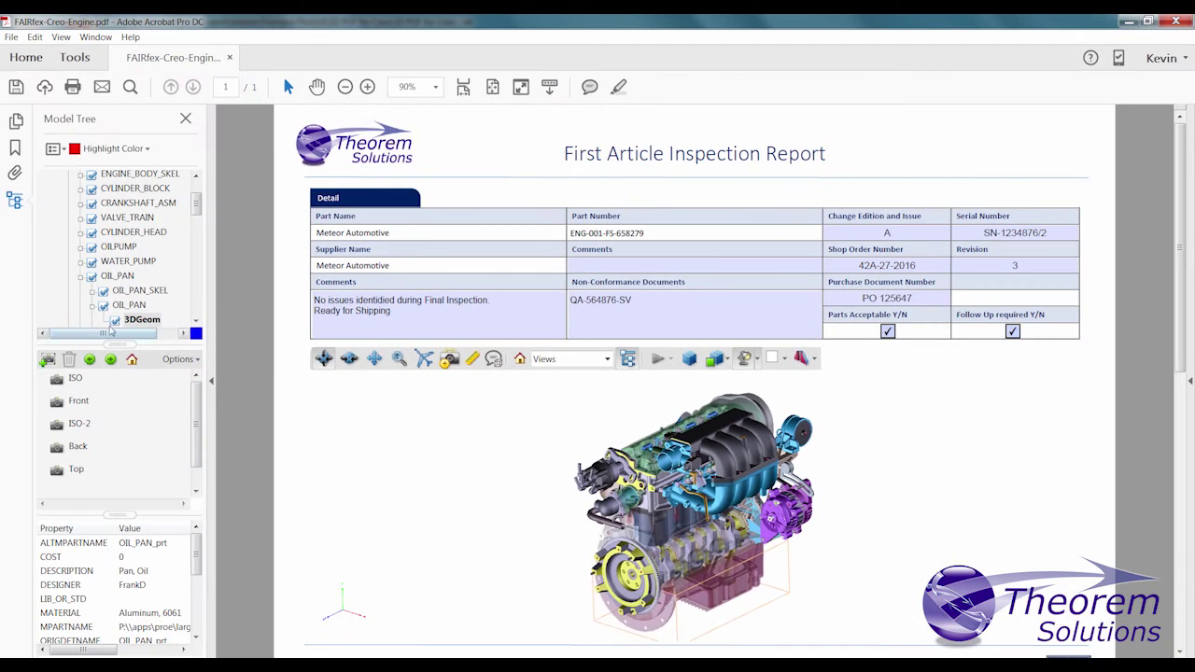
Step: Hide OIL_PAN and UPPER_INTAKE, checking the upper intake and distributor body properties
left_click(115, 321)
left_click(702, 434)
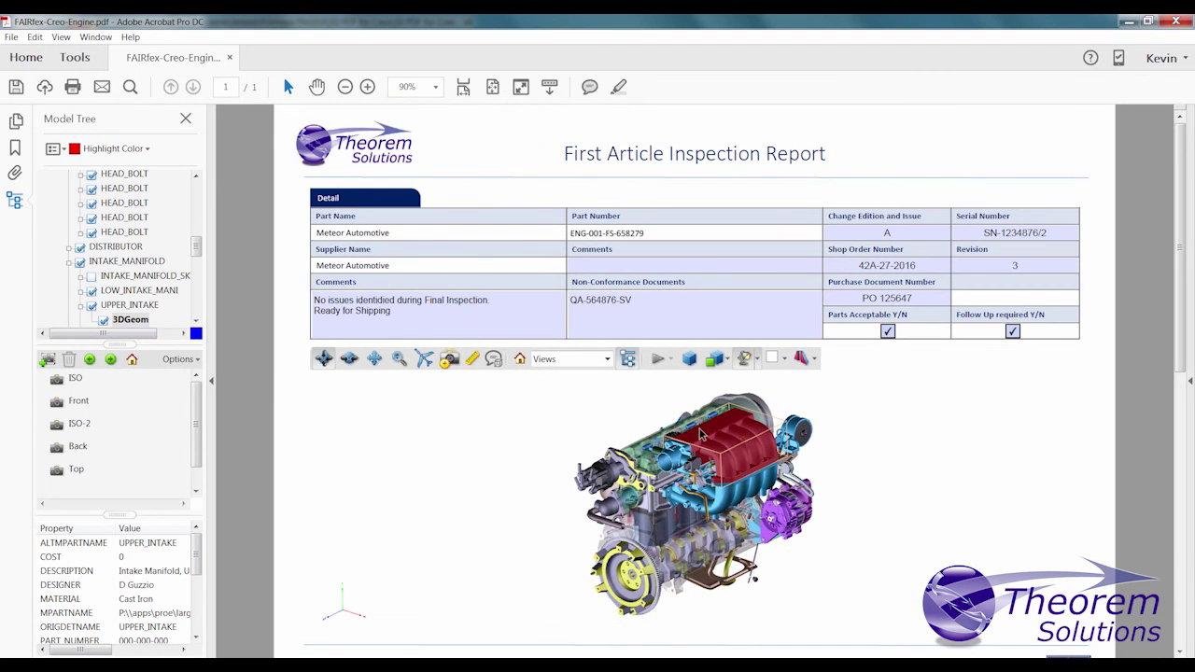
left_click(104, 320)
left_click(607, 472)
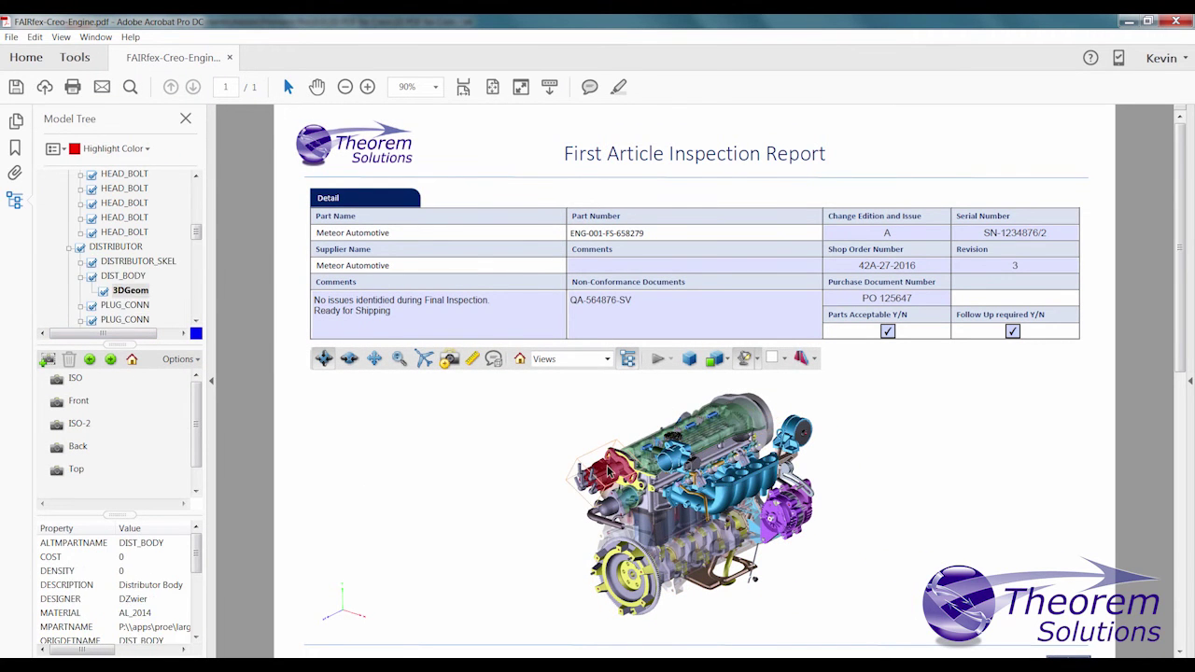